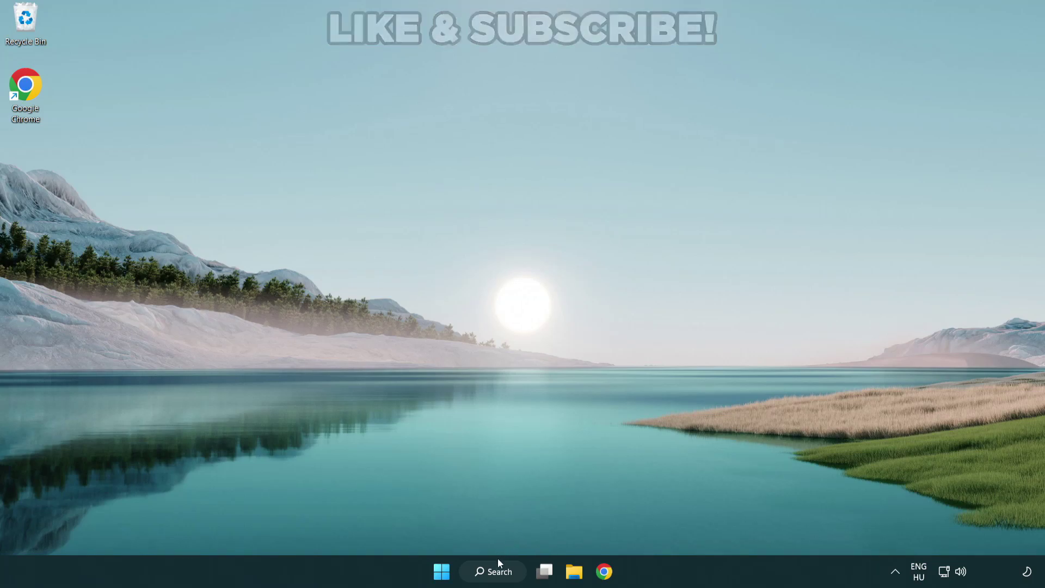
# Open Windows Search from the taskbar to look up Device Manager
pyautogui.click(498, 571)
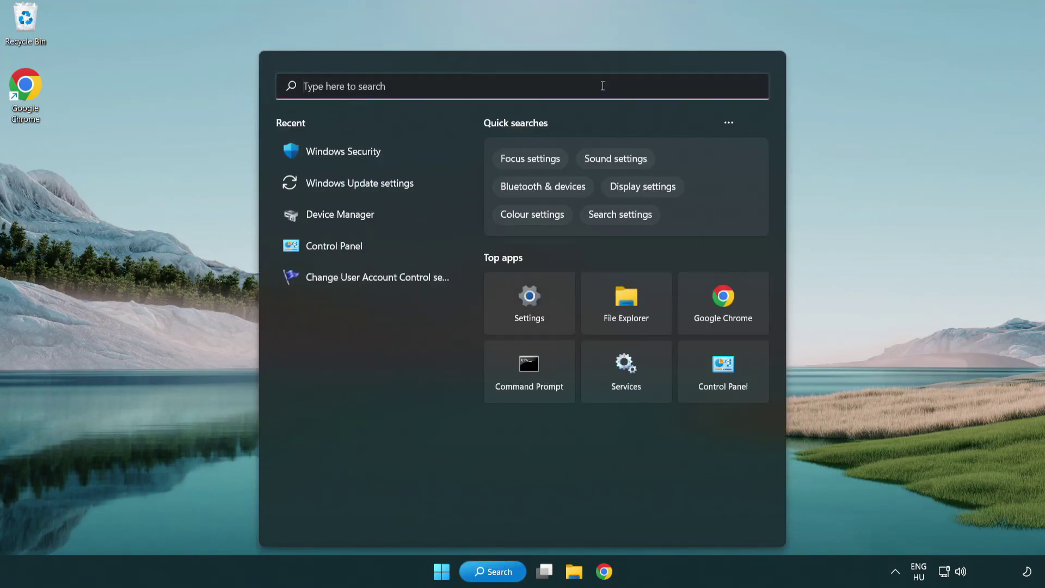
pyautogui.write('device m')
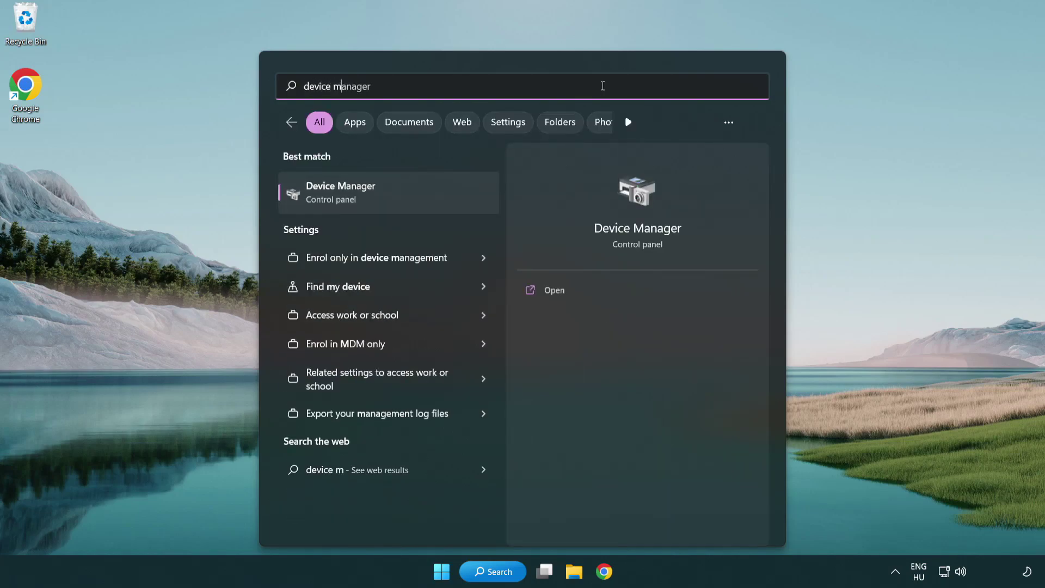
pyautogui.write('anager')
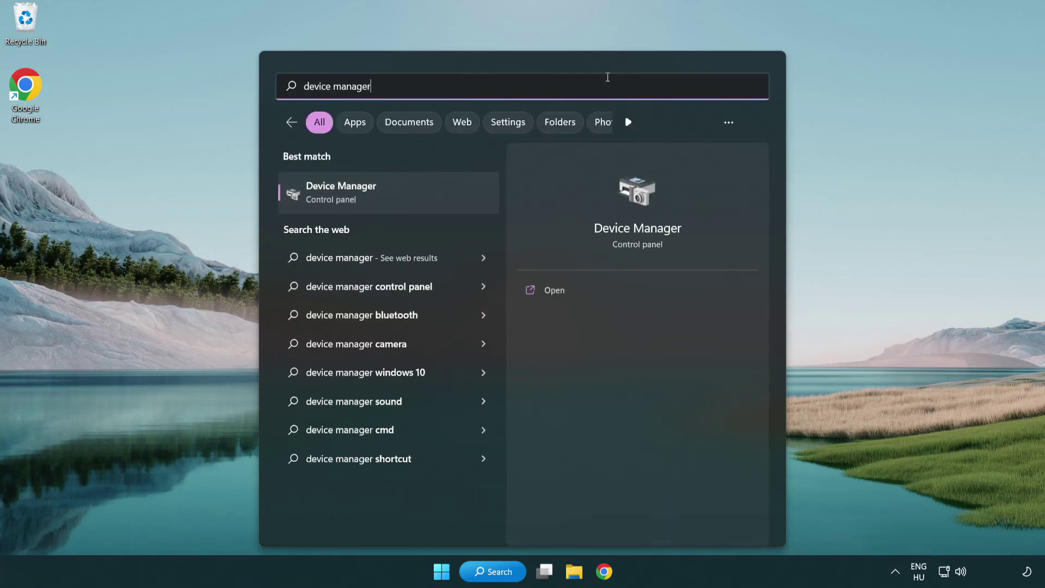
# Open Device Manager, expand Display adapters and start a driver update for VMware SVGA 3D
pyautogui.click(419, 197)
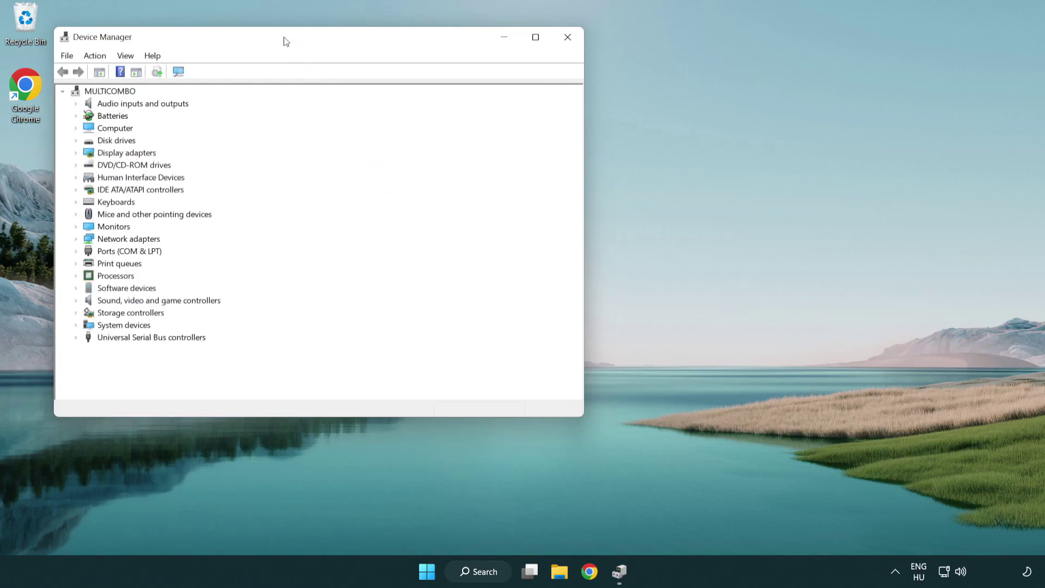
pyautogui.moveTo(286, 41); pyautogui.dragTo(459, 104)
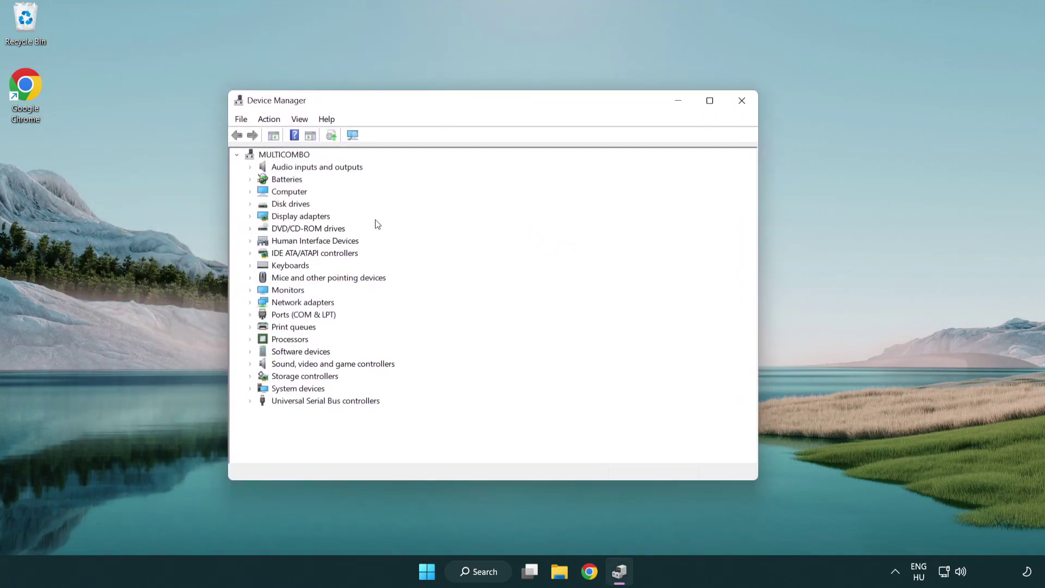
pyautogui.click(286, 217)
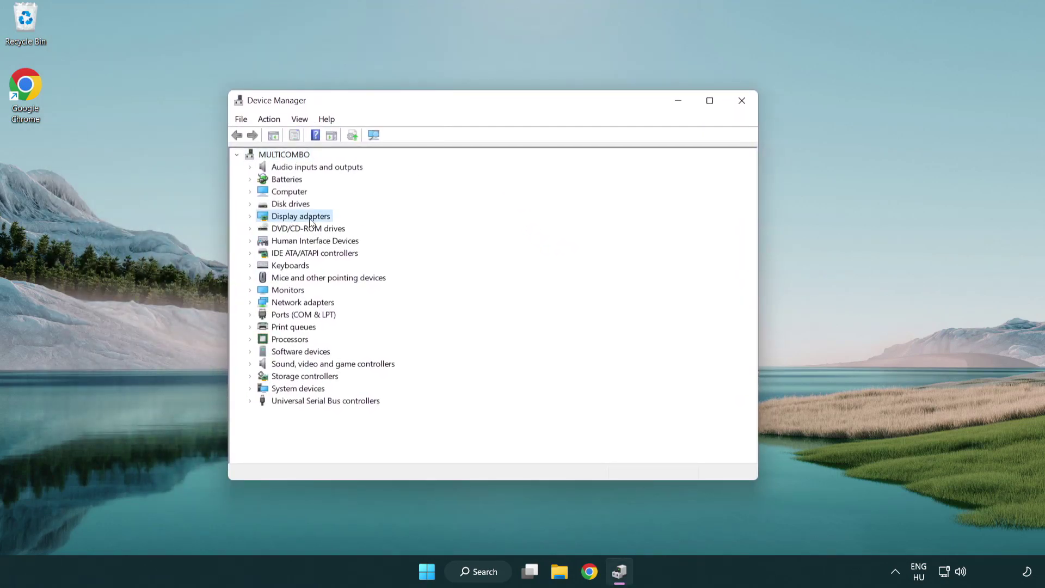
pyautogui.click(251, 216)
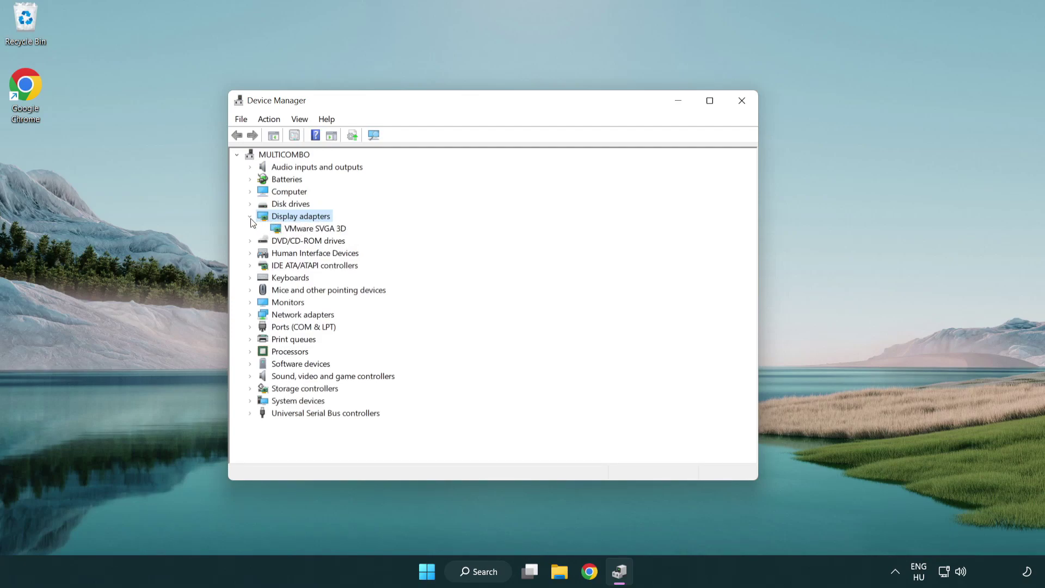
pyautogui.click(311, 232)
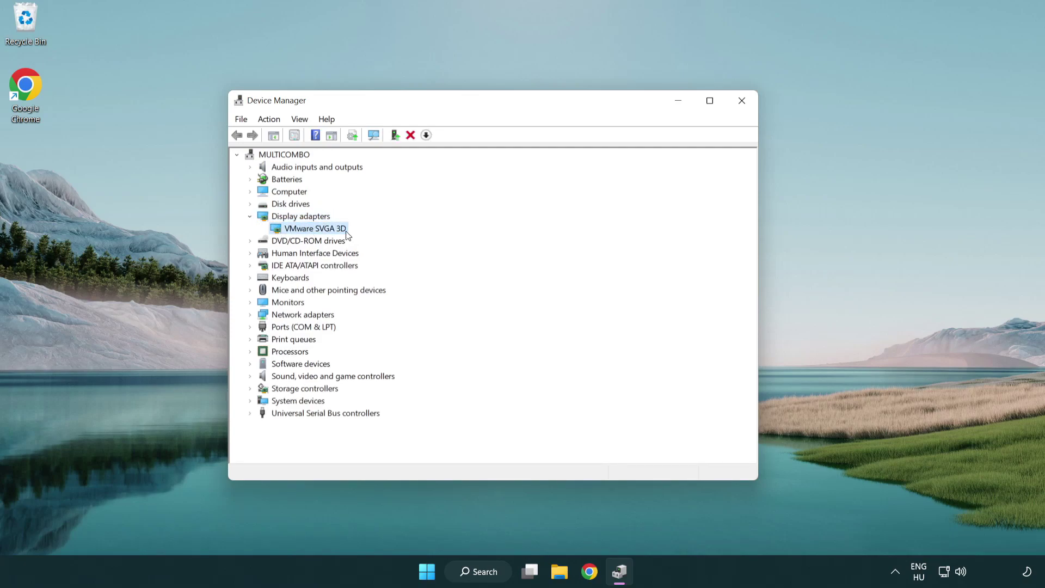
pyautogui.rightClick(311, 235)
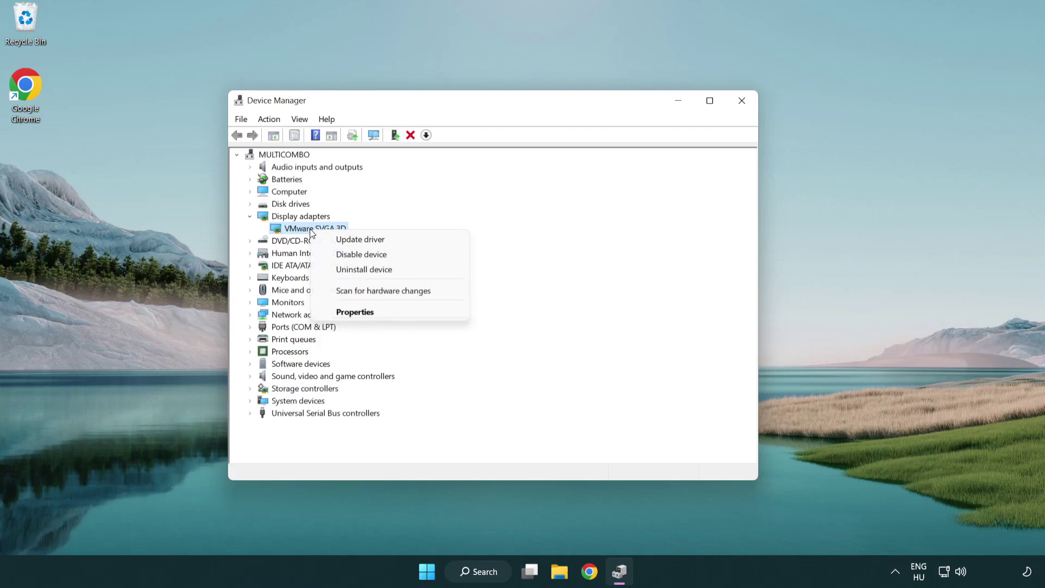
pyautogui.click(412, 240)
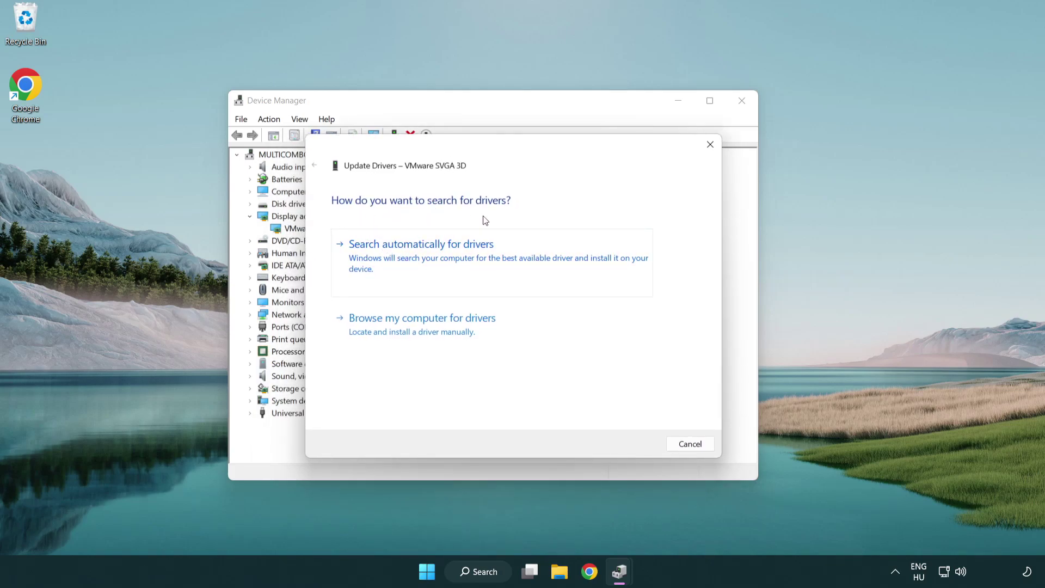
# Search automatically for a VMware SVGA 3D driver, which is already installed, then close Device Manager
pyautogui.click(459, 255)
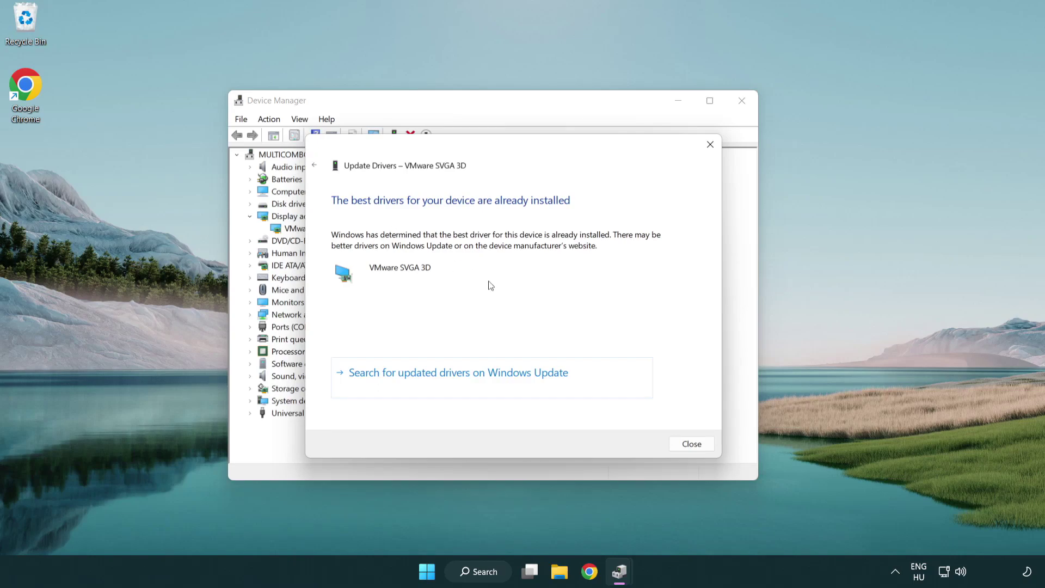
pyautogui.click(692, 446)
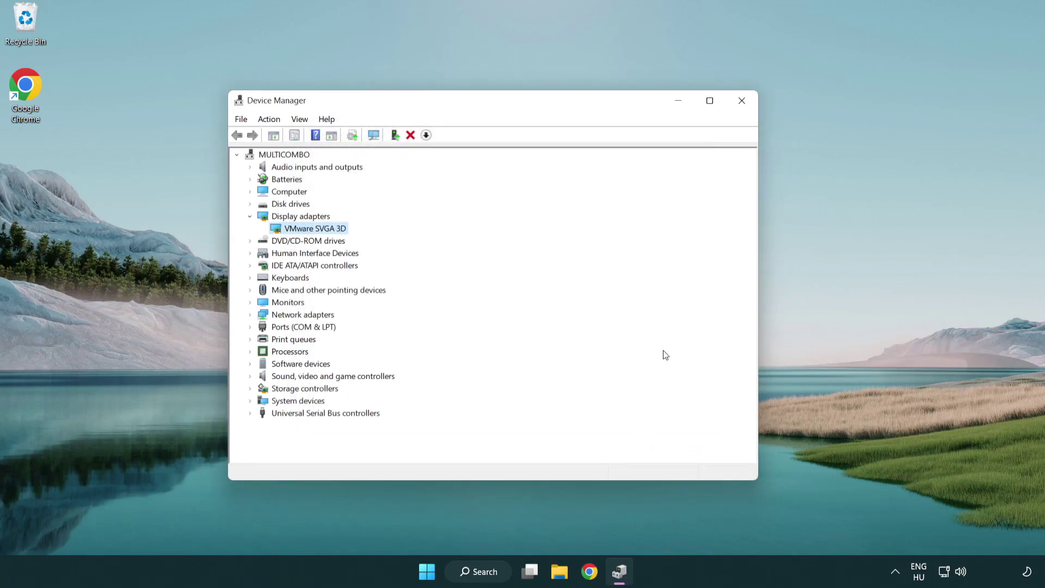
pyautogui.click(742, 100)
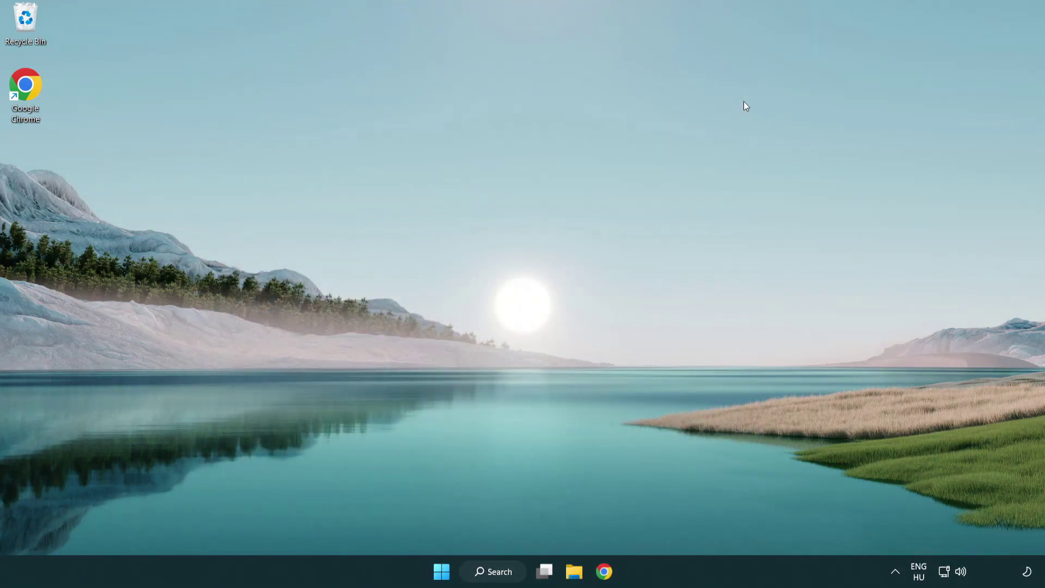
# Search for "update" and open the Windows Update settings page
pyautogui.click(503, 570)
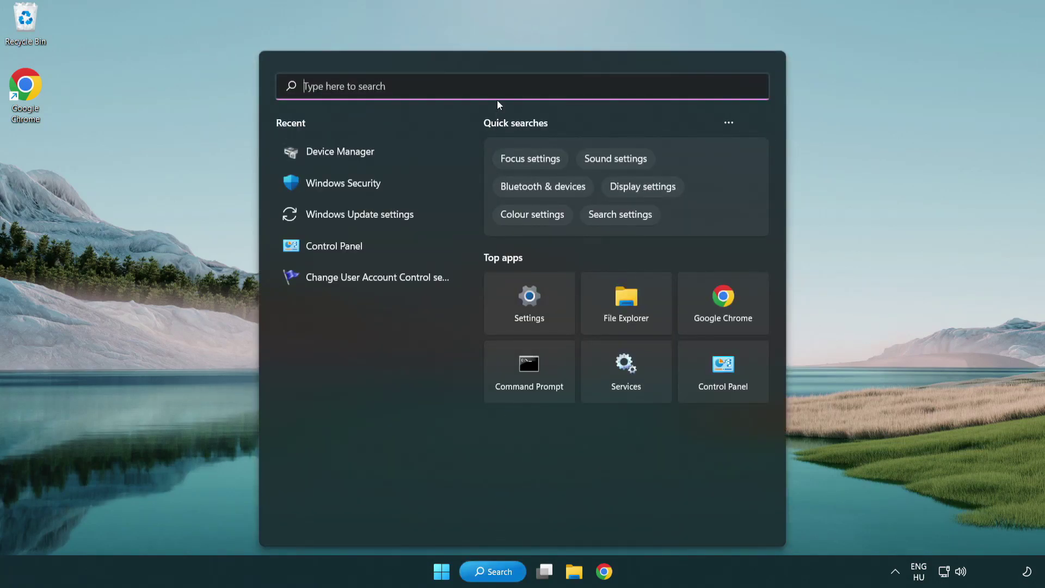
pyautogui.write('u')
pyautogui.write('pdate')
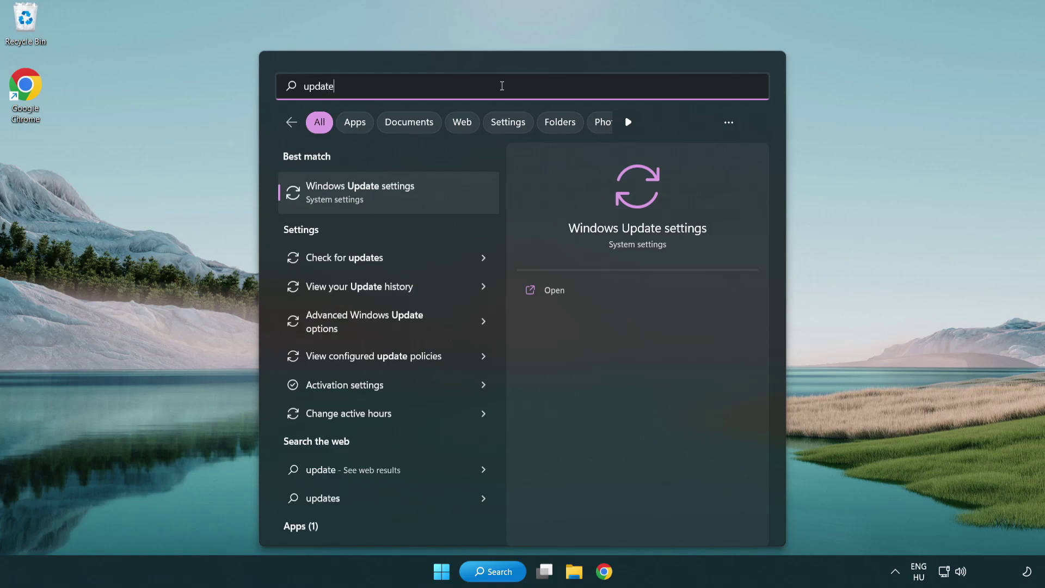
pyautogui.click(408, 200)
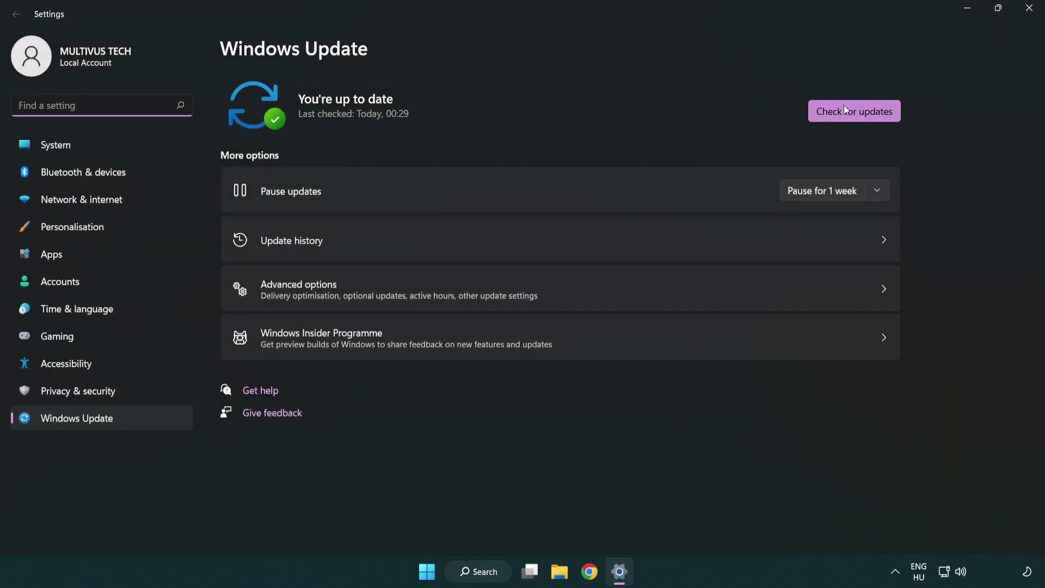
# Run a Windows Update check, which confirms the PC is up to date, and close Settings
pyautogui.click(871, 117)
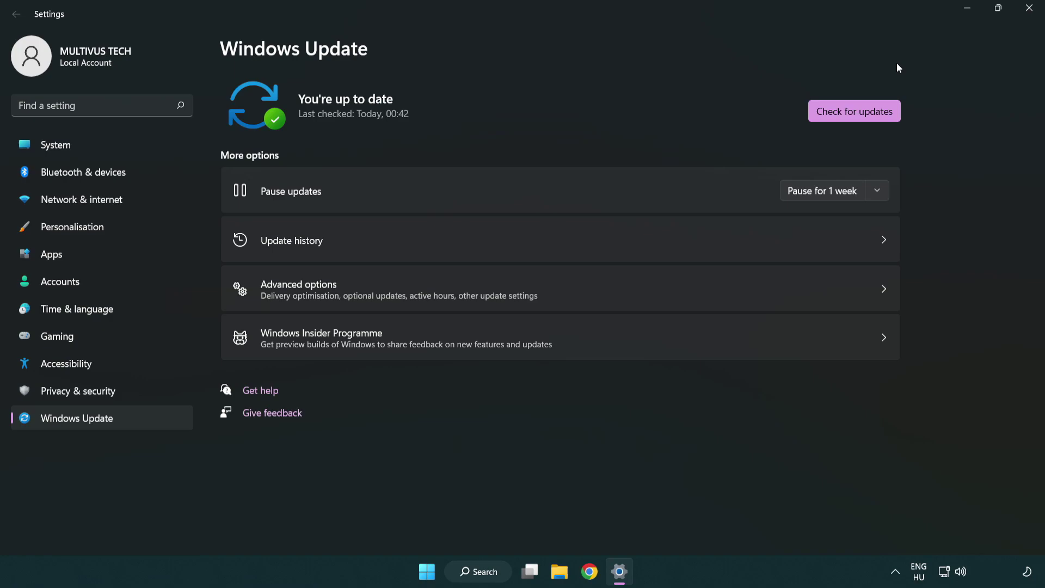
pyautogui.click(1025, 16)
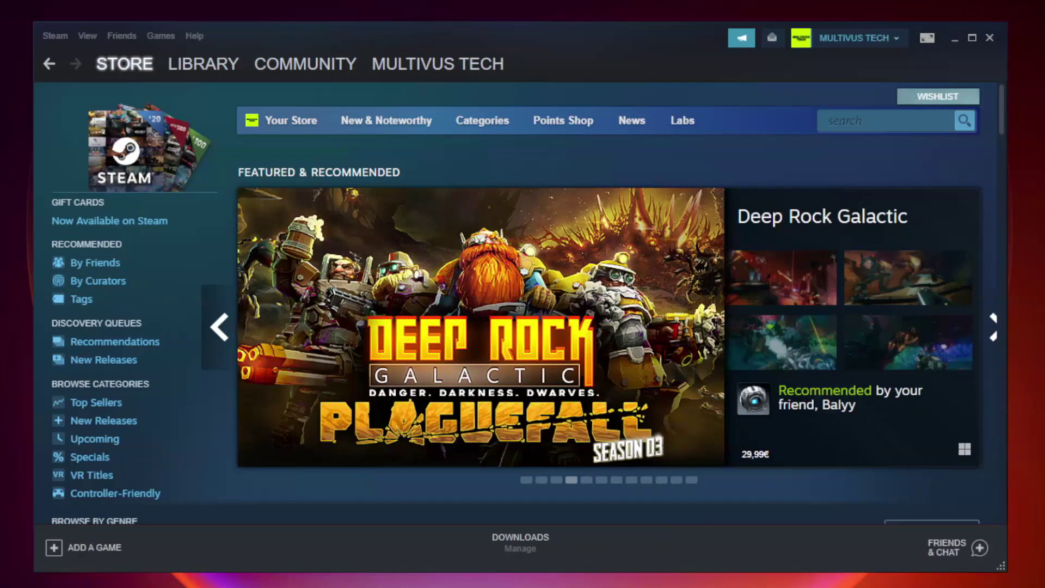
pyautogui.moveTo(204, 64)
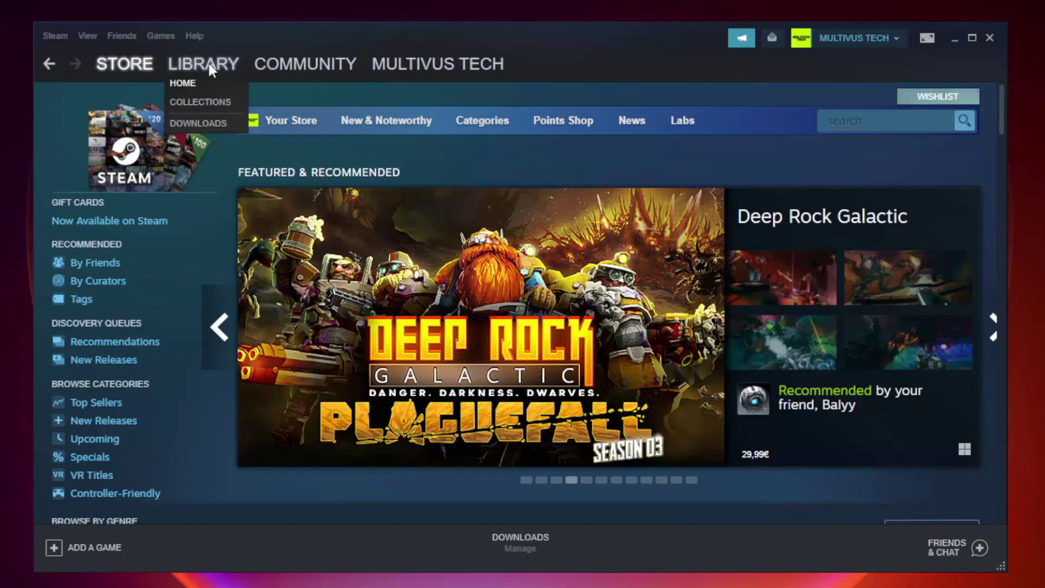
# Open Properties for YOUR NOT WORKING GAME (Unturned) from the Steam Library
pyautogui.click(203, 63)
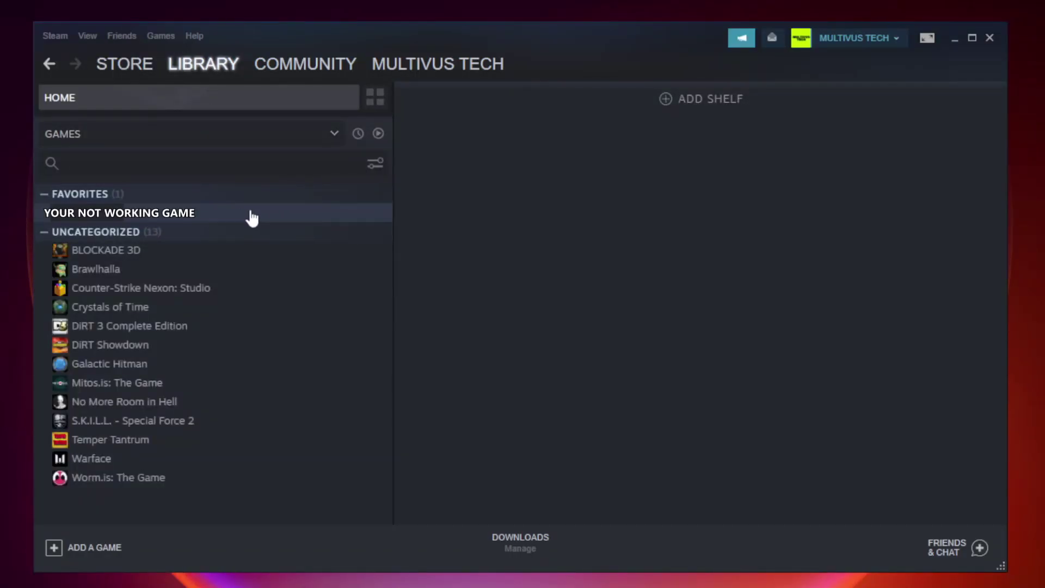
pyautogui.click(225, 212)
pyautogui.rightClick(226, 215)
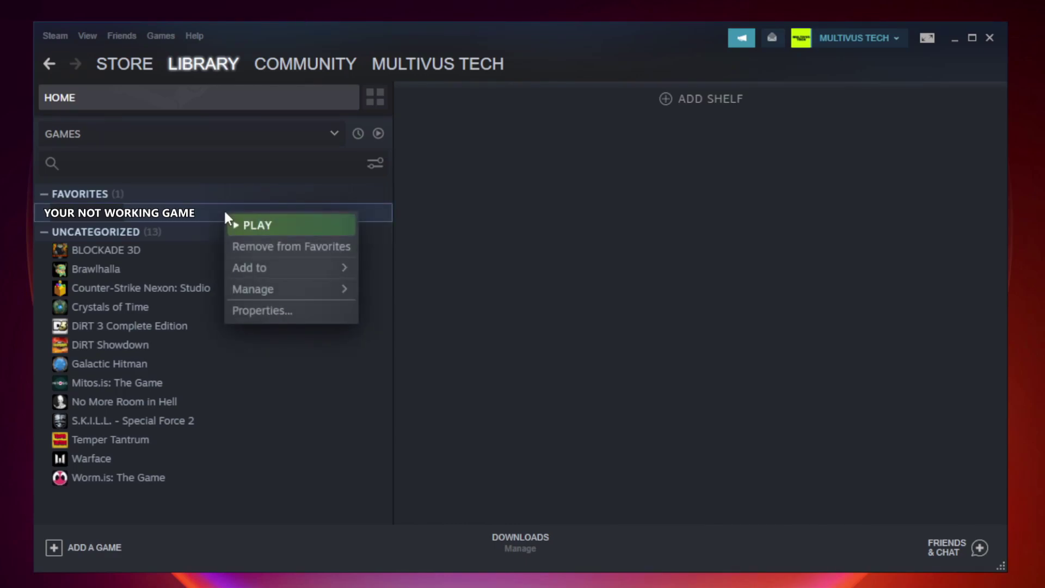
pyautogui.click(288, 309)
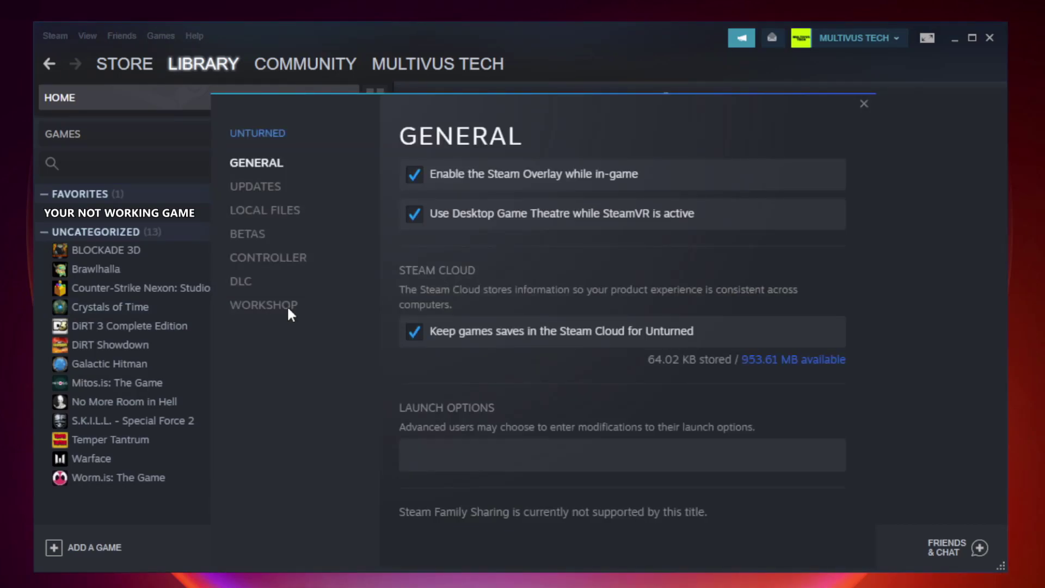
# Verify the integrity of Unturned's local files, with all 9192 files validated
pyautogui.click(277, 215)
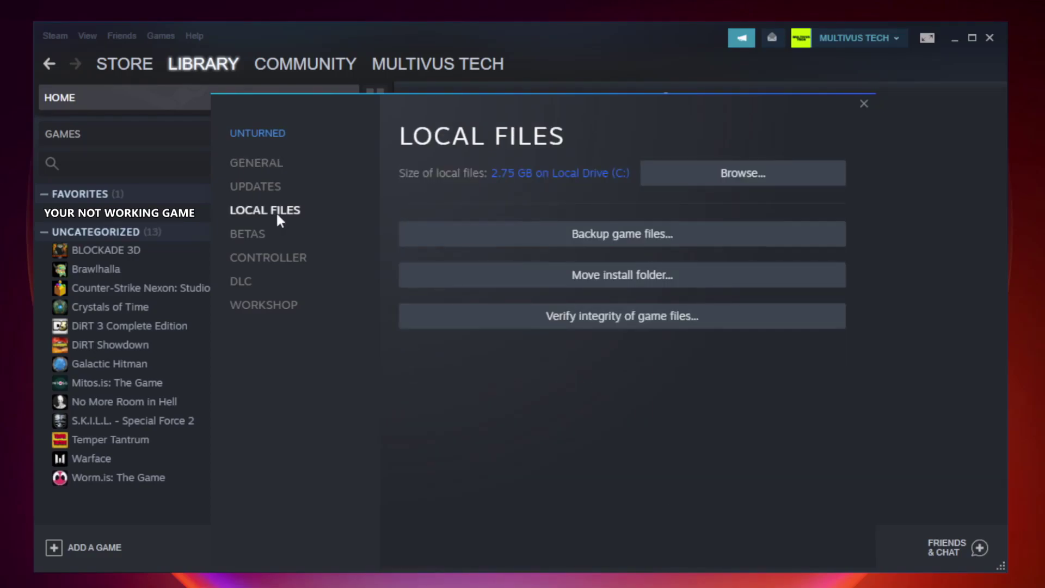
pyautogui.click(631, 325)
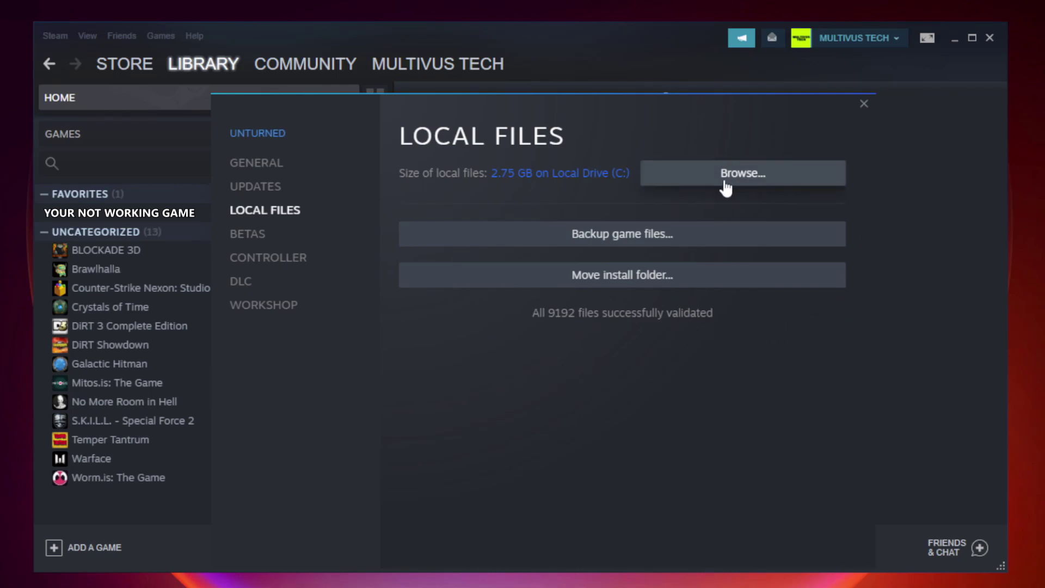
# Open the game's install folder and the Properties of the YOUR NOT WORKING GAME shortcut
pyautogui.click(746, 183)
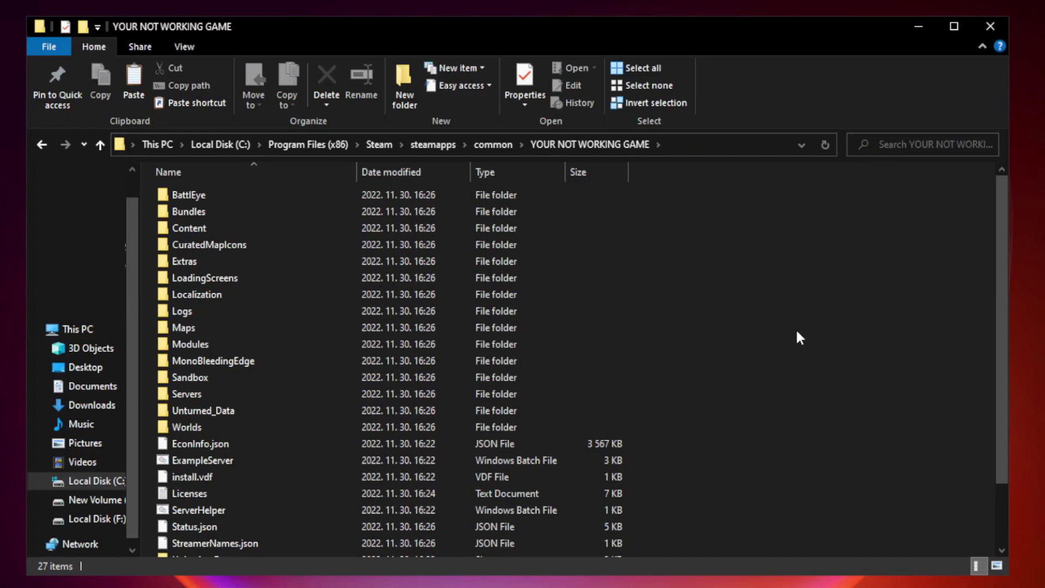
pyautogui.moveTo(1003, 284); pyautogui.dragTo(1004, 375)
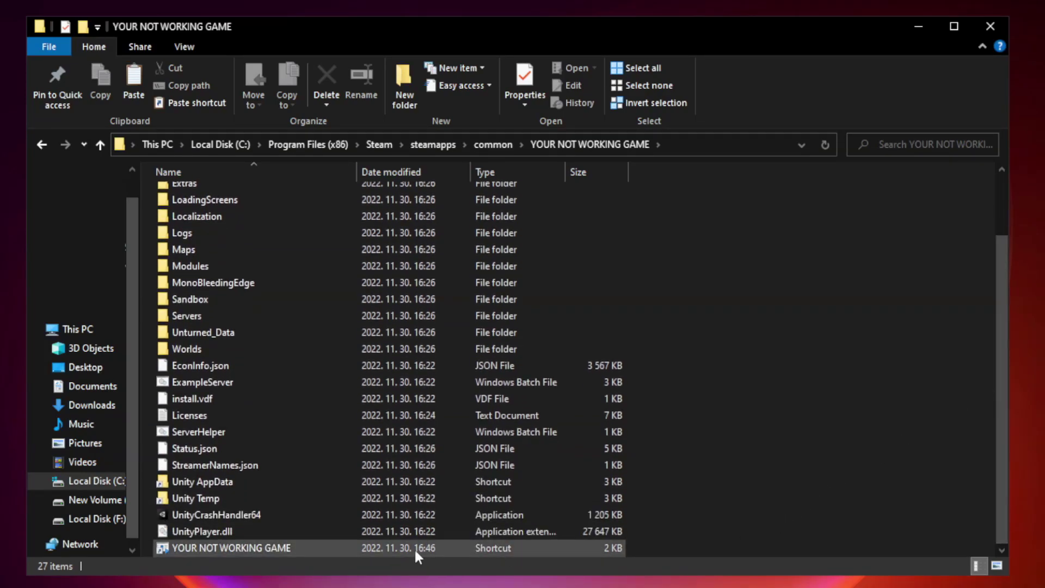
pyautogui.click(360, 551)
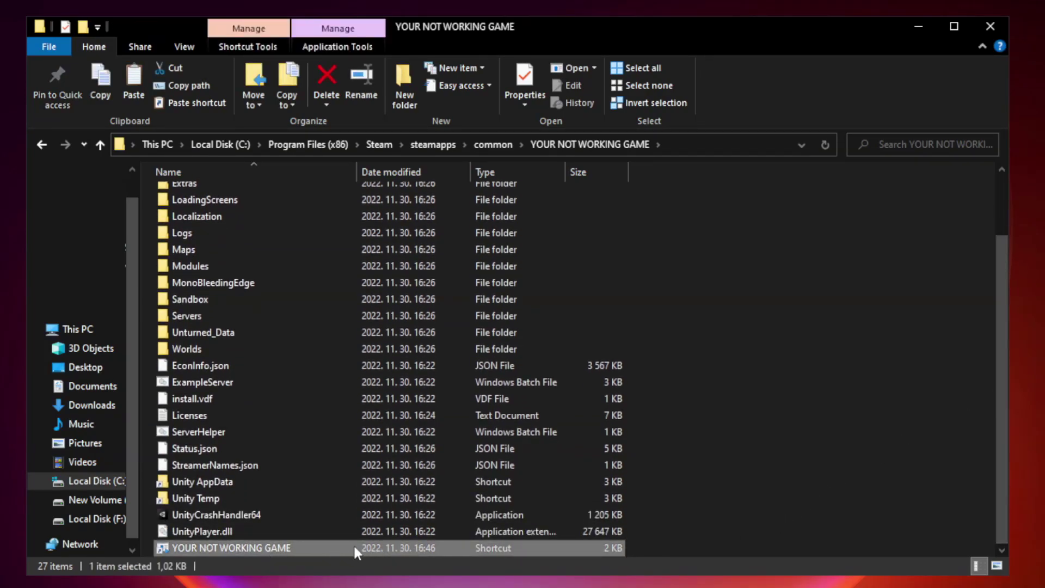
pyautogui.rightClick(355, 553)
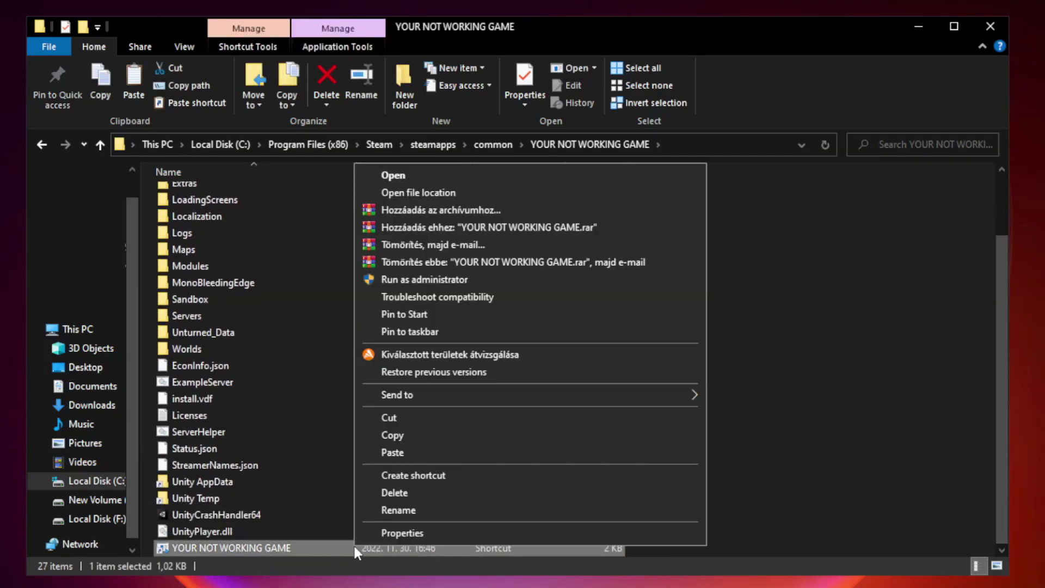
pyautogui.click(526, 535)
# Set the shortcut to Windows 8 compatibility mode, run as administrator, without fullscreen optimizations
pyautogui.moveTo(519, 288); pyautogui.dragTo(519, 118)
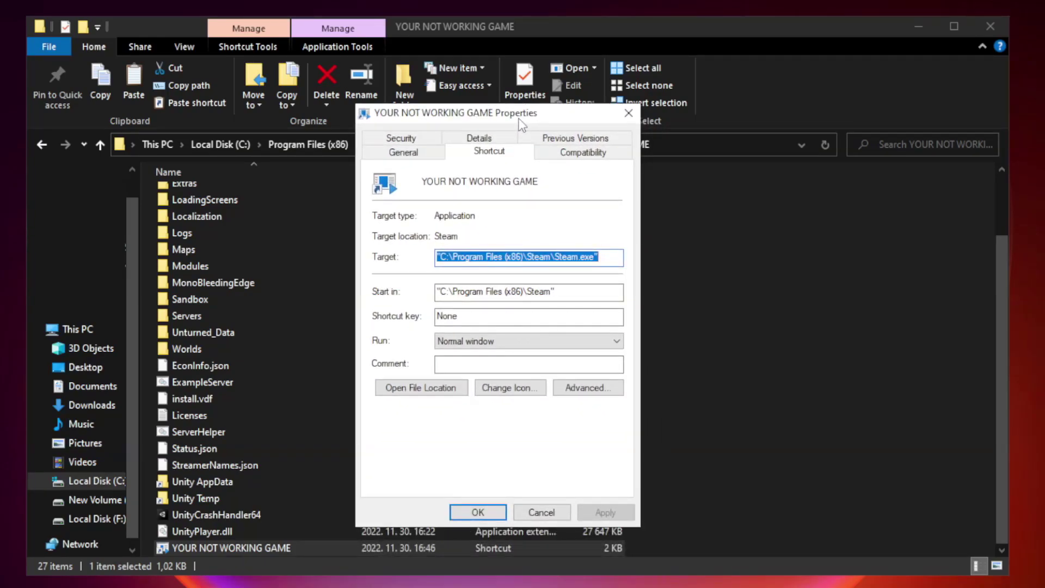
pyautogui.click(582, 153)
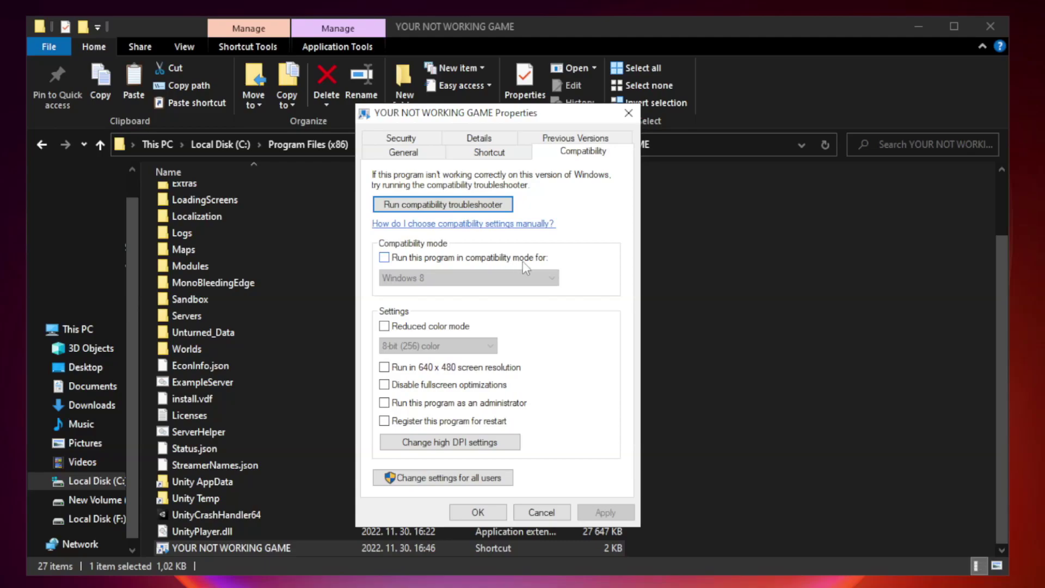
pyautogui.click(416, 260)
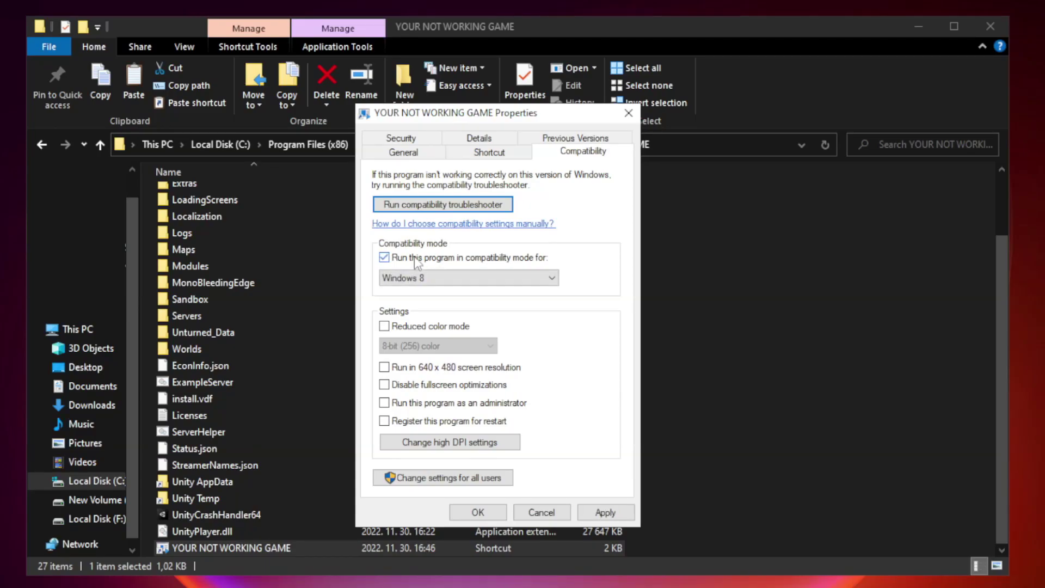
pyautogui.click(446, 276)
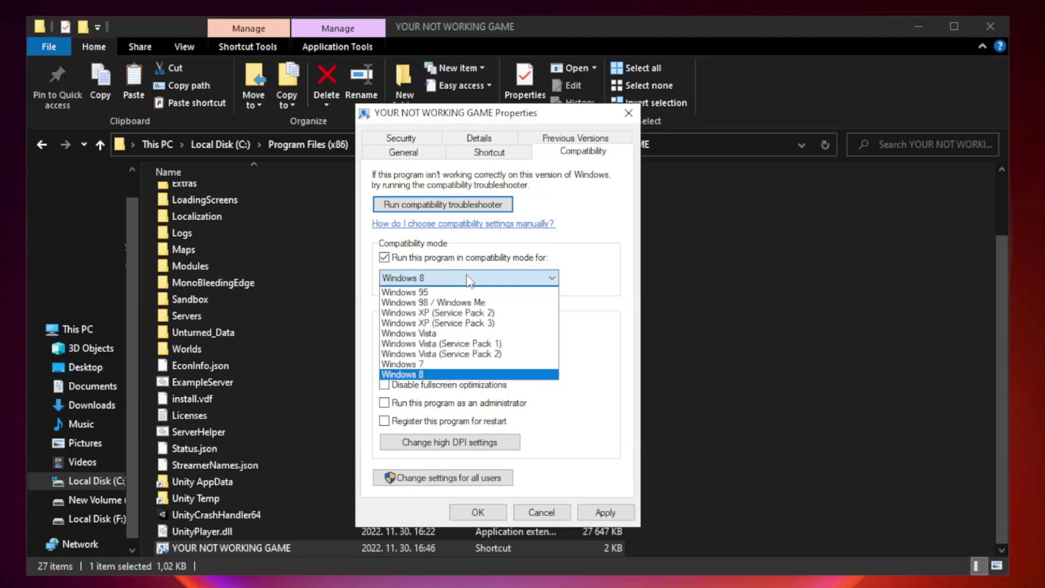
pyautogui.click(442, 374)
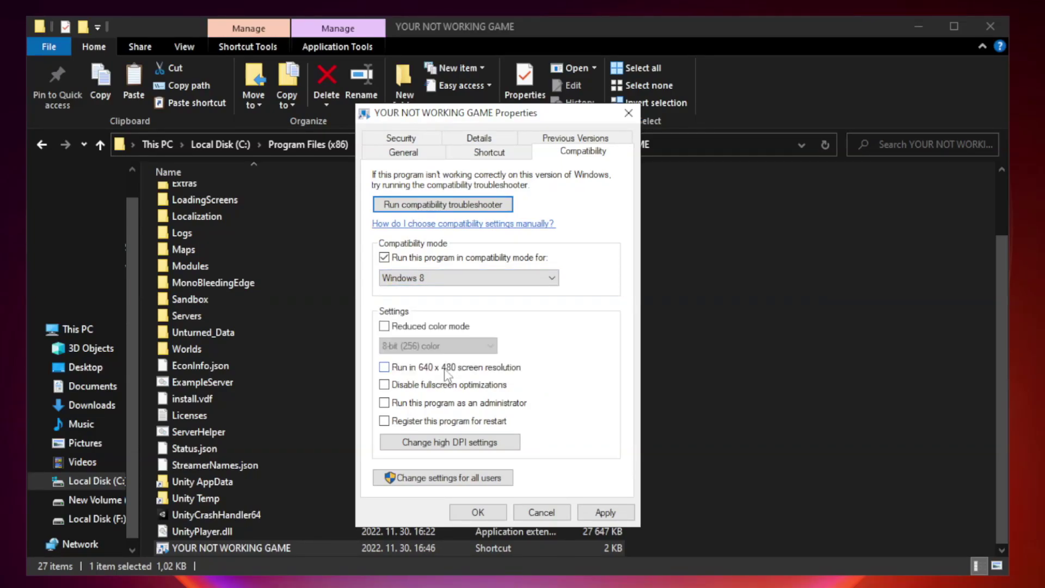
pyautogui.click(411, 393)
pyautogui.click(605, 512)
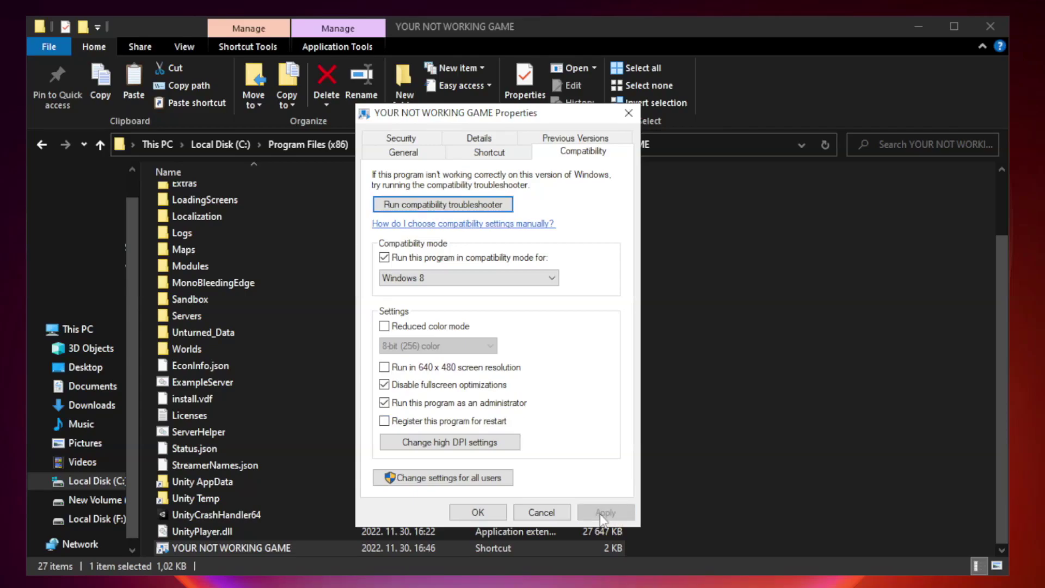
pyautogui.click(478, 513)
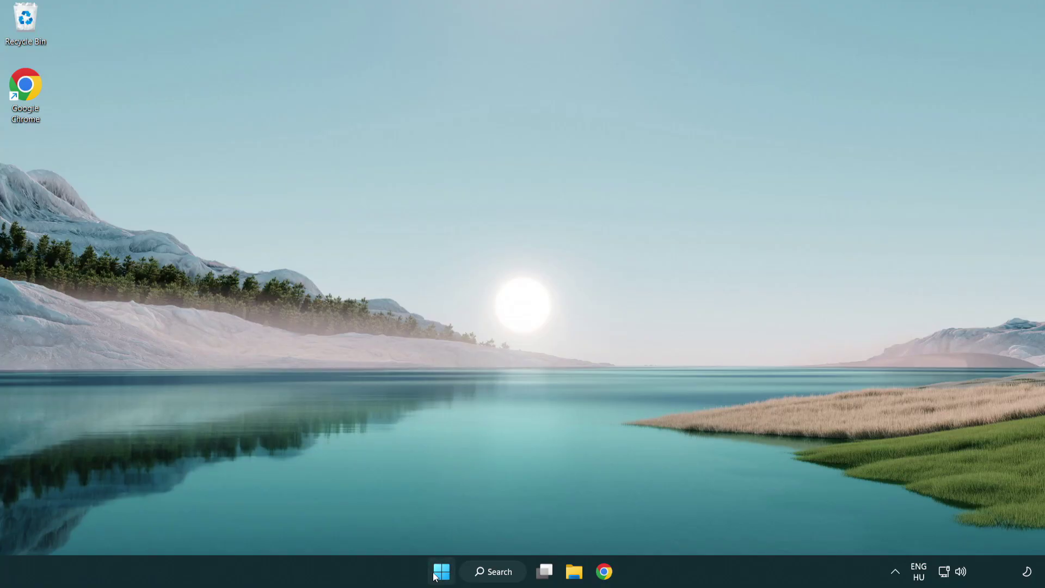
# Launch Task Manager from the Start button's Win+X quick menu
pyautogui.rightClick(441, 573)
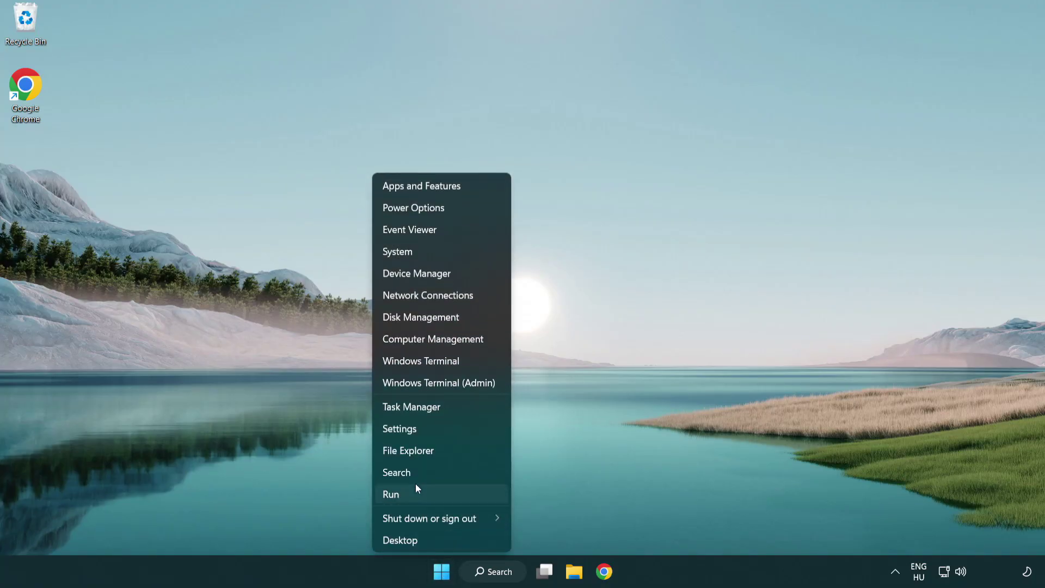
pyautogui.click(461, 413)
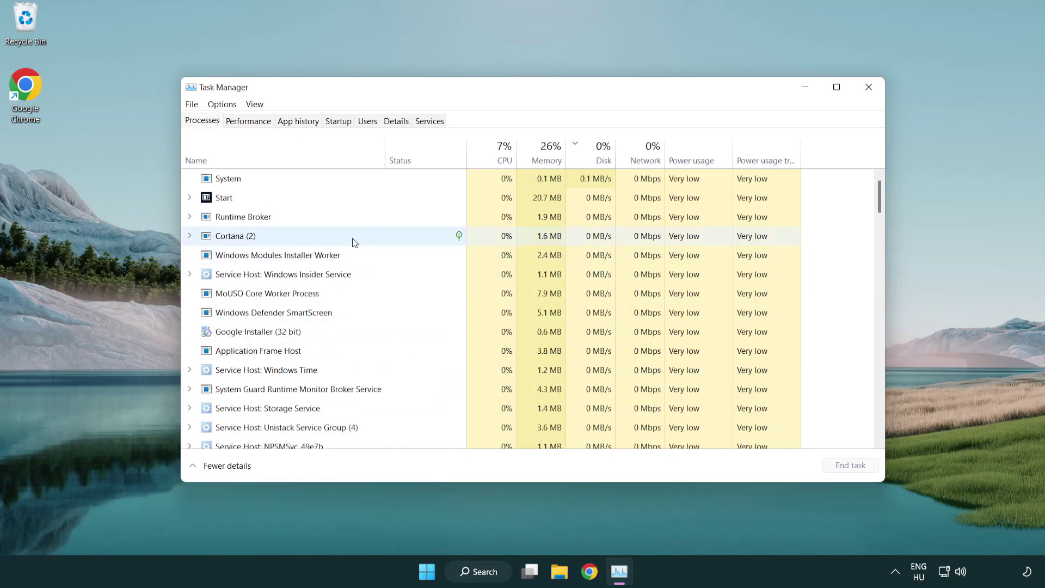
# Disable Terminal, Phone Link, Cortana and Windows Security notifications at startup, then close Task Manager
pyautogui.click(341, 123)
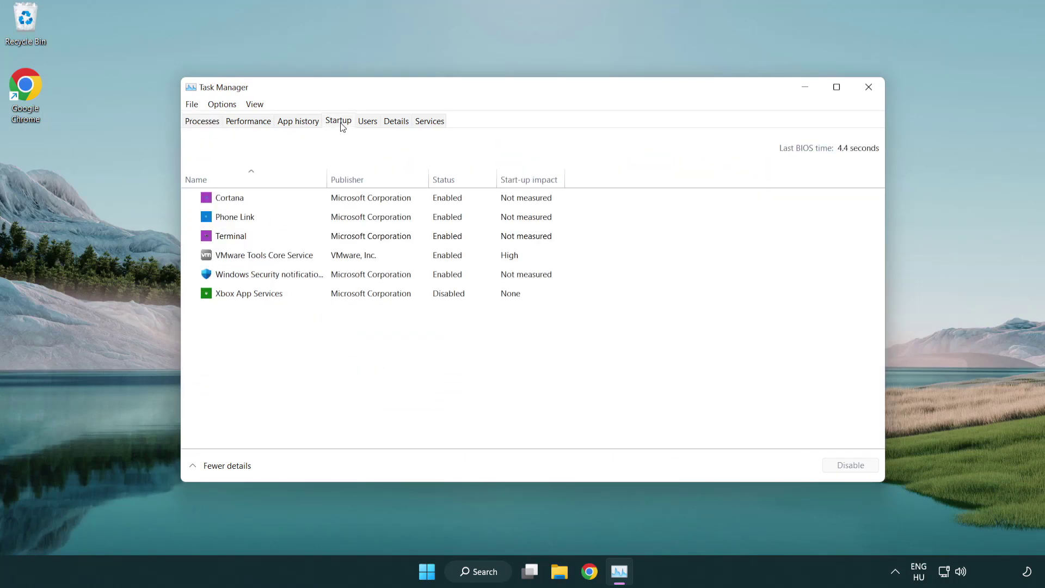
pyautogui.click(341, 237)
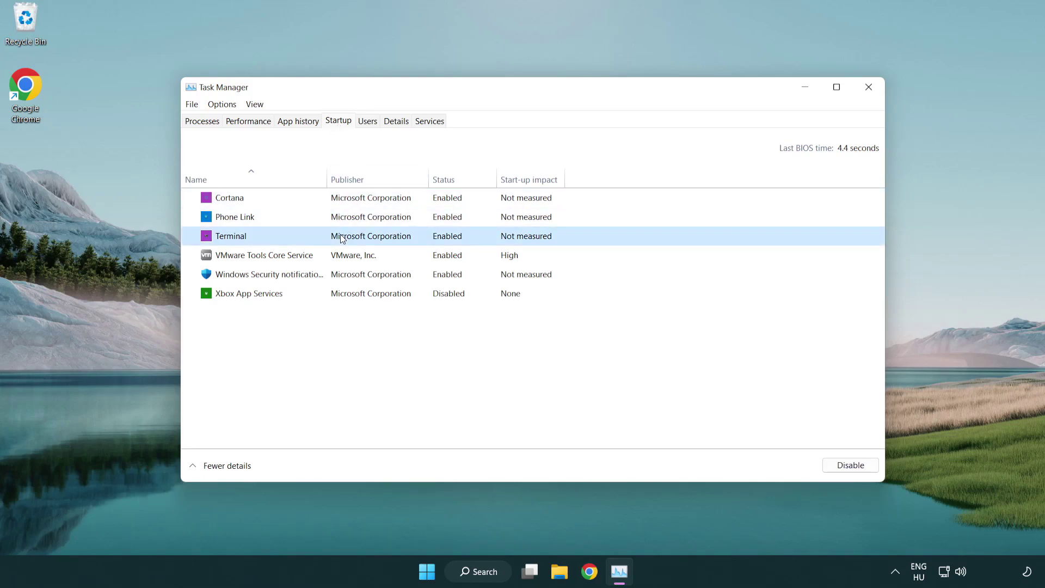
pyautogui.click(850, 465)
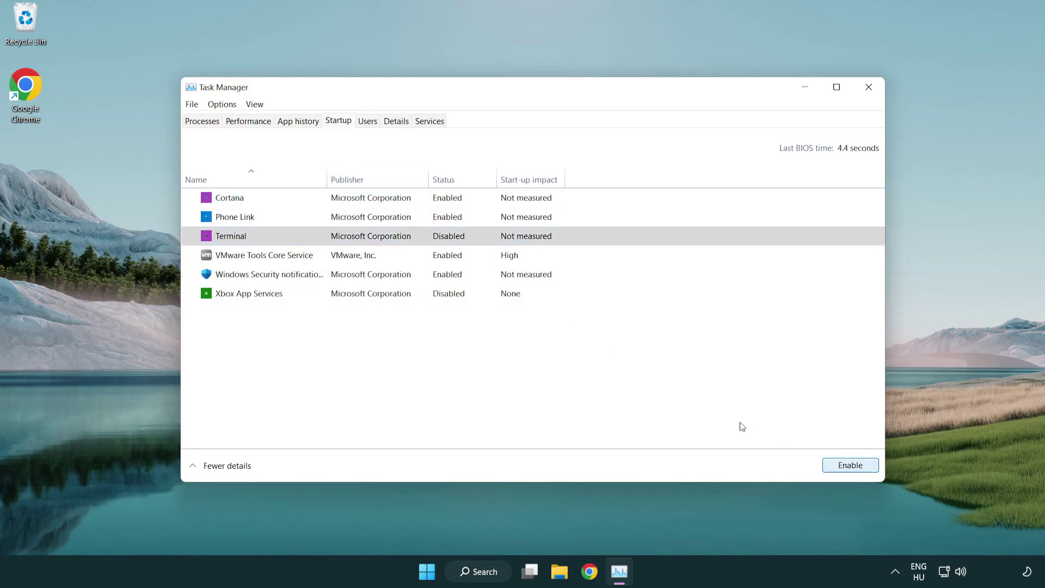
pyautogui.click(435, 220)
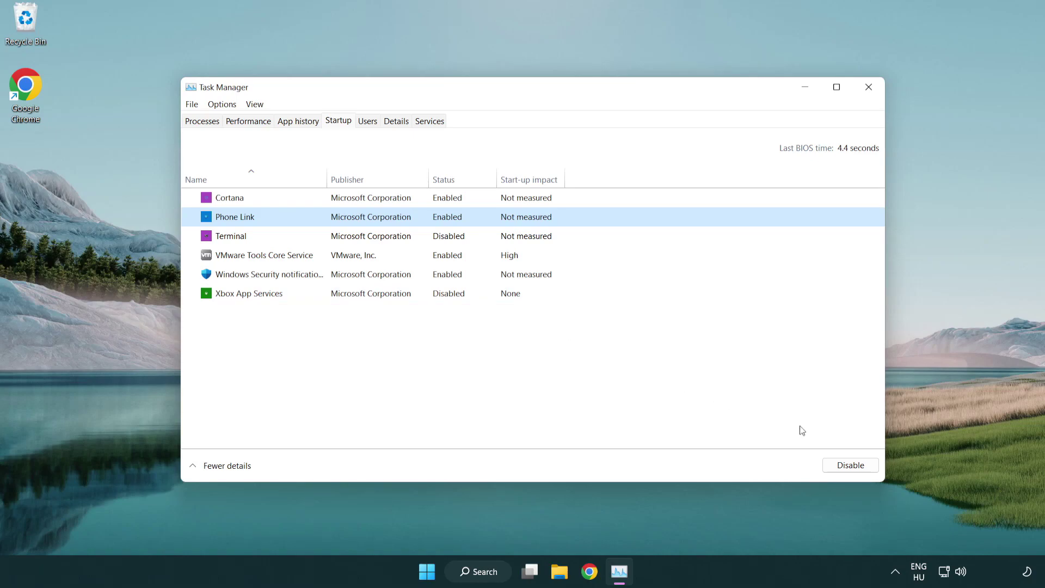
pyautogui.click(850, 466)
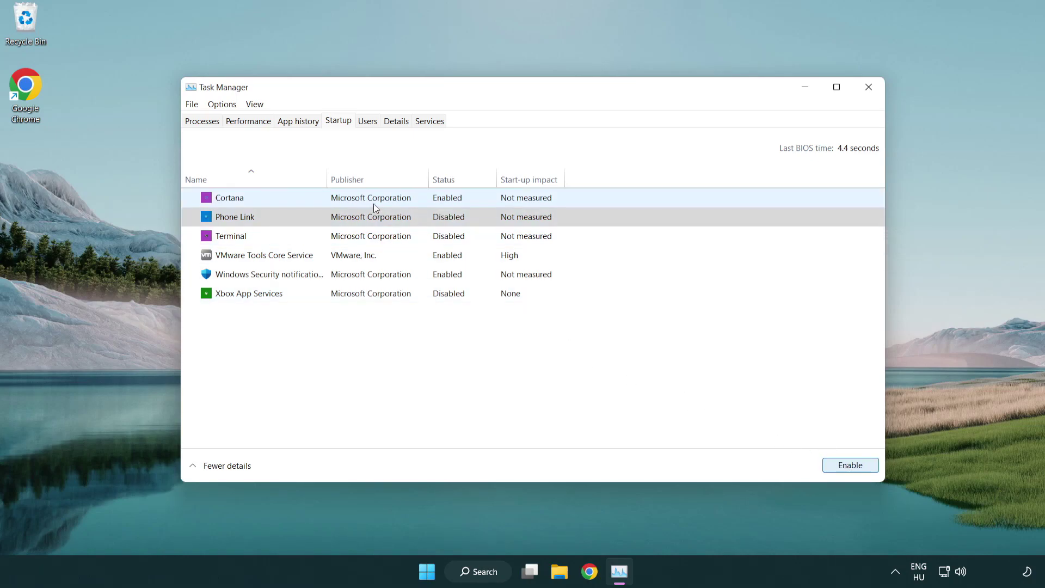
pyautogui.click(373, 204)
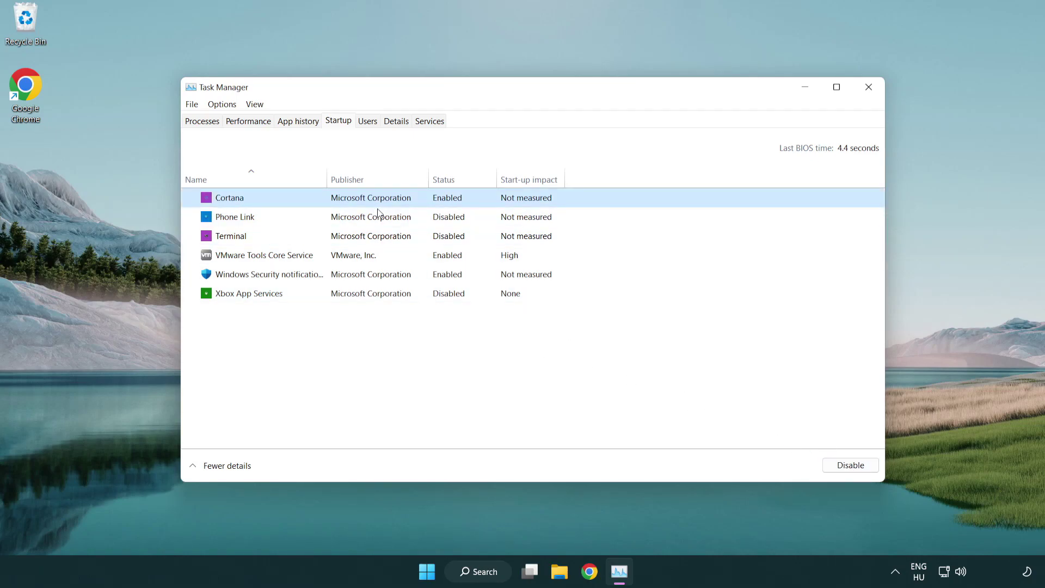
pyautogui.click(829, 464)
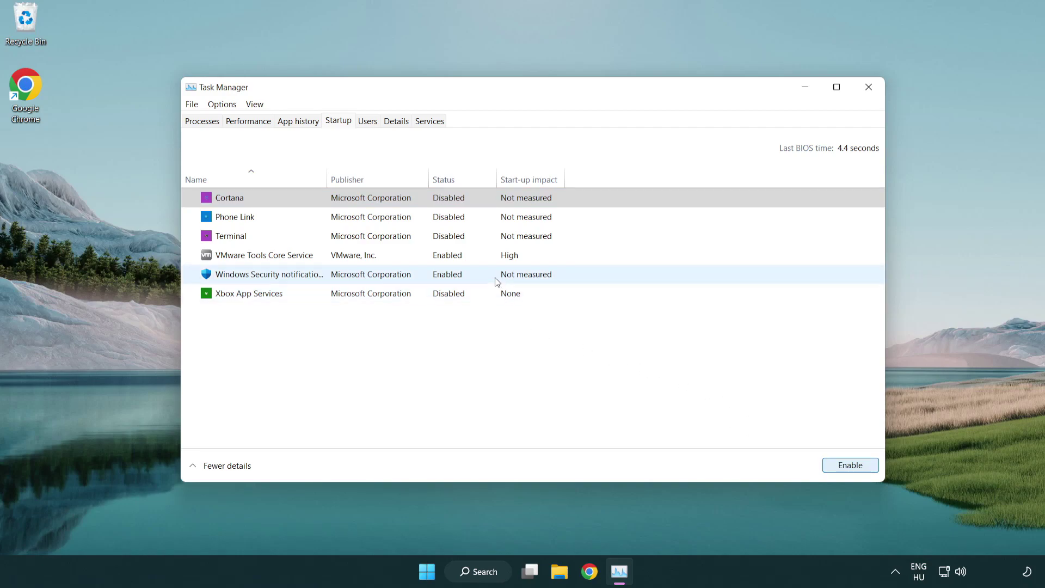
pyautogui.click(496, 282)
pyautogui.click(825, 463)
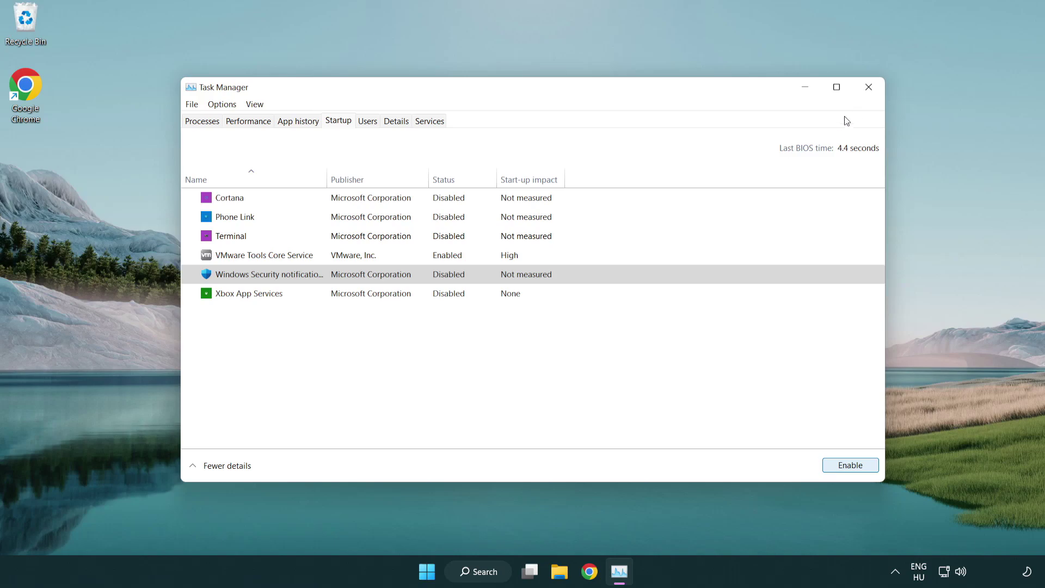
pyautogui.click(870, 87)
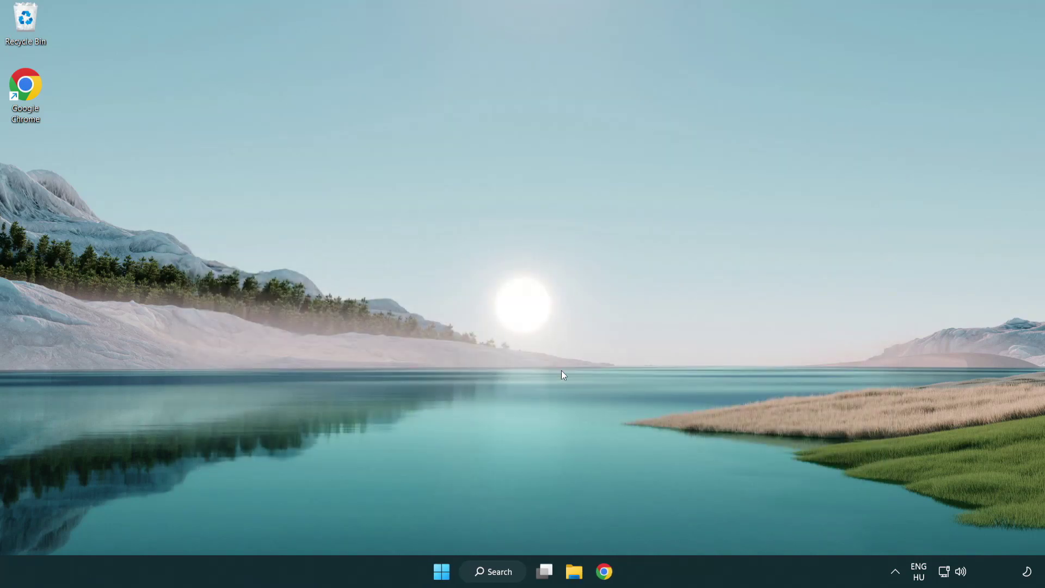
# Search for 'cmd' and run Command Prompt as administrator
pyautogui.click(489, 572)
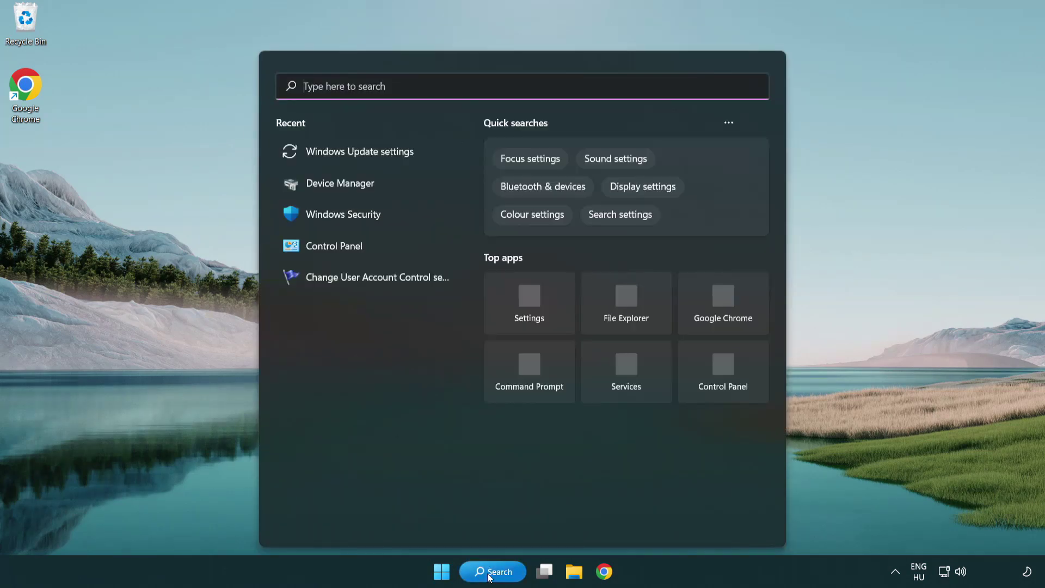
pyautogui.write('c')
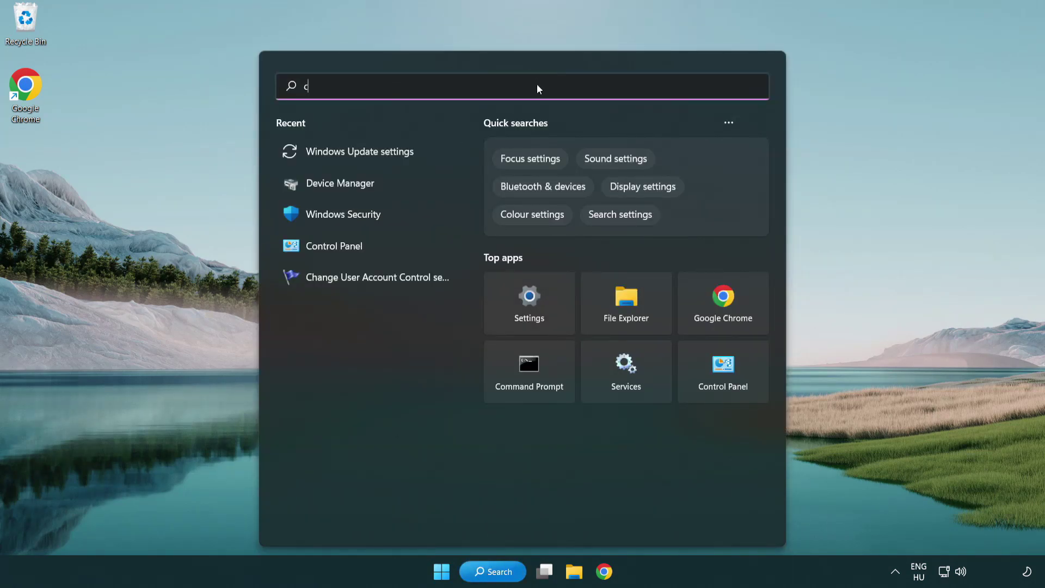
pyautogui.write('md')
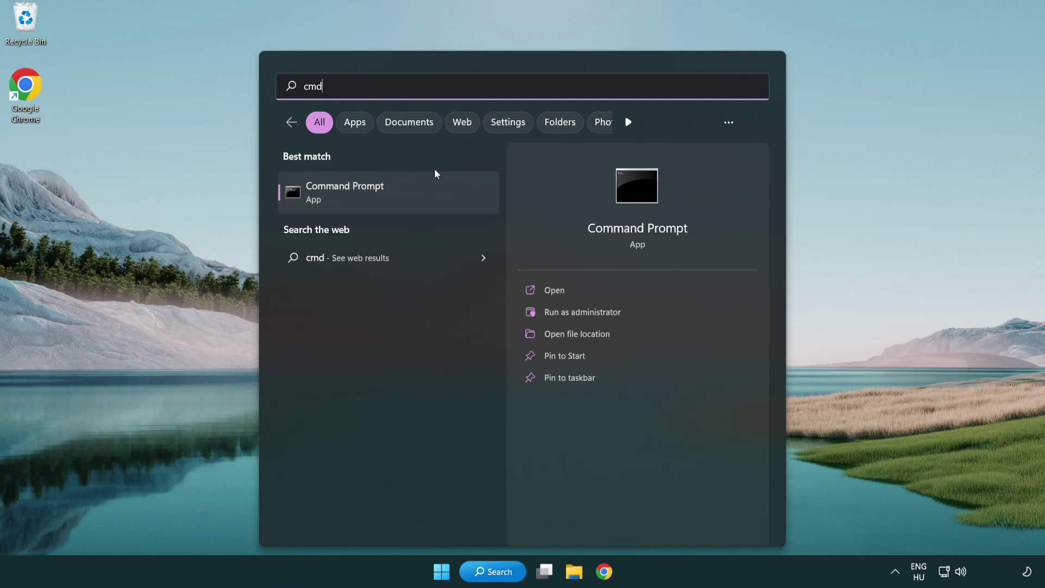
pyautogui.rightClick(401, 199)
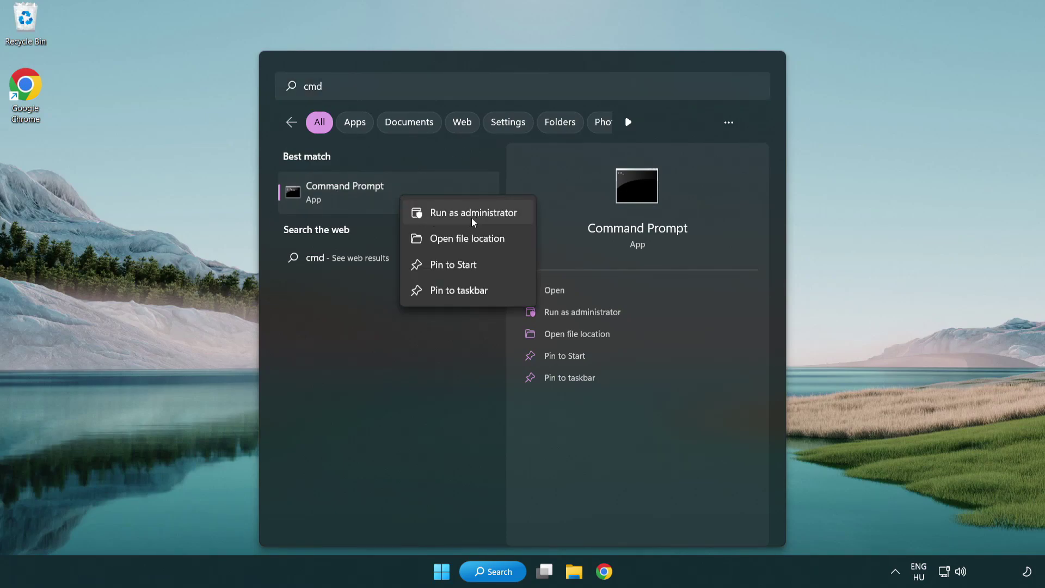
pyautogui.click(471, 218)
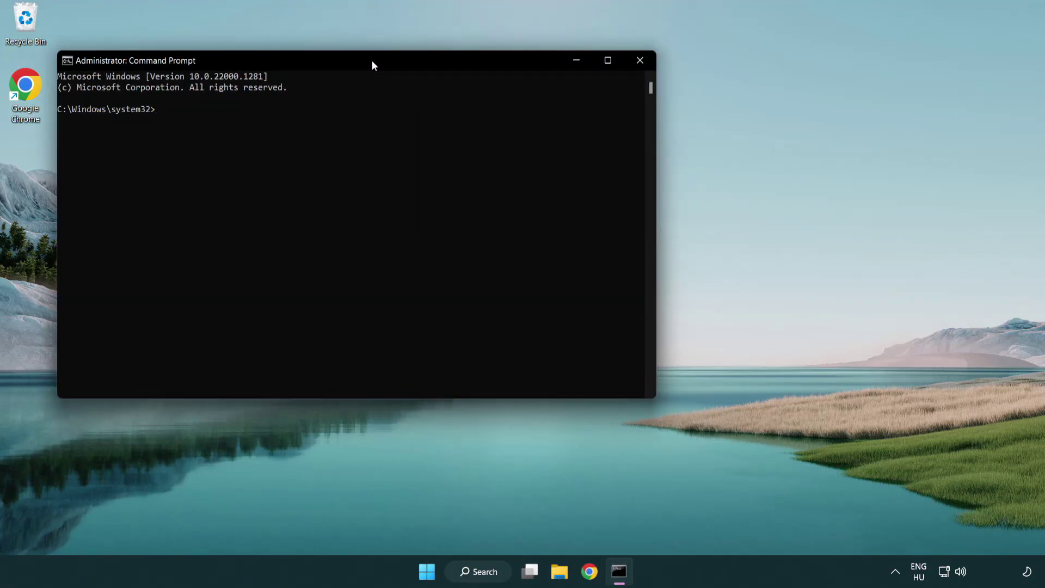
# Run sfc /scannow in the centred admin Command Prompt until no integrity violations are found
pyautogui.moveTo(372, 64); pyautogui.dragTo(526, 110)
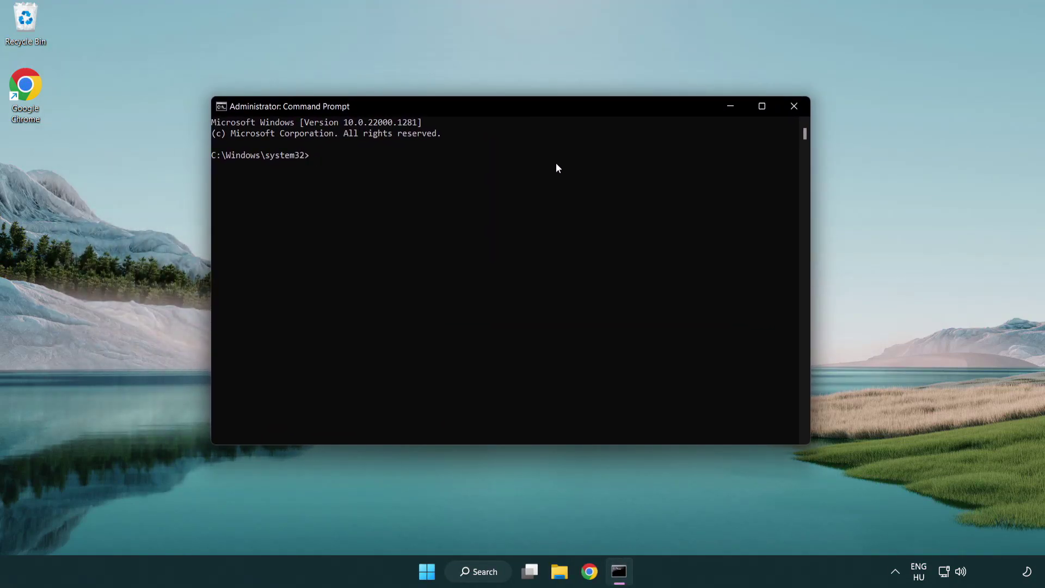
pyautogui.write('sfc ')
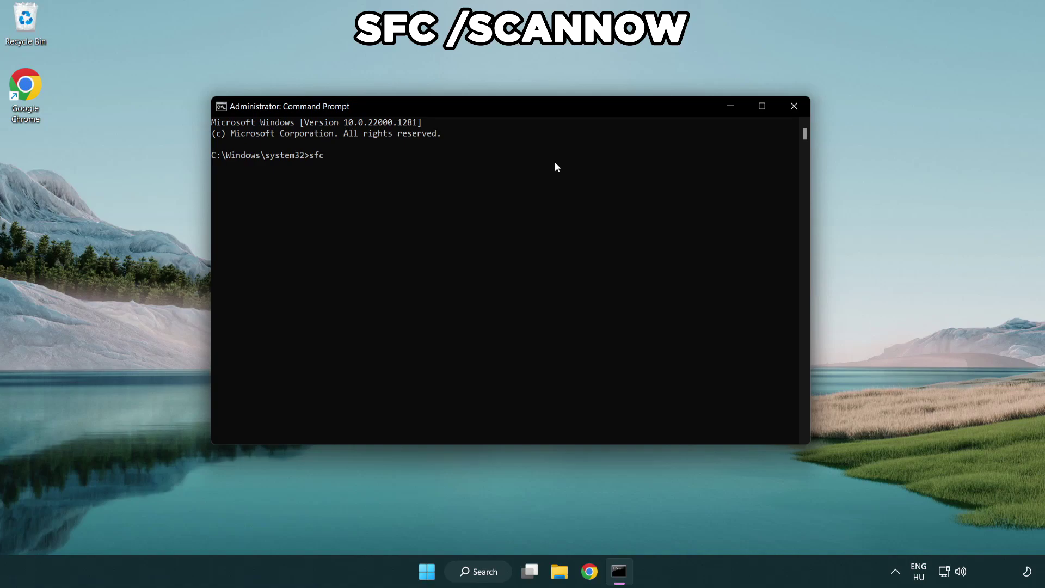
pyautogui.write('/scann')
pyautogui.write('ow')
pyautogui.press('Return')
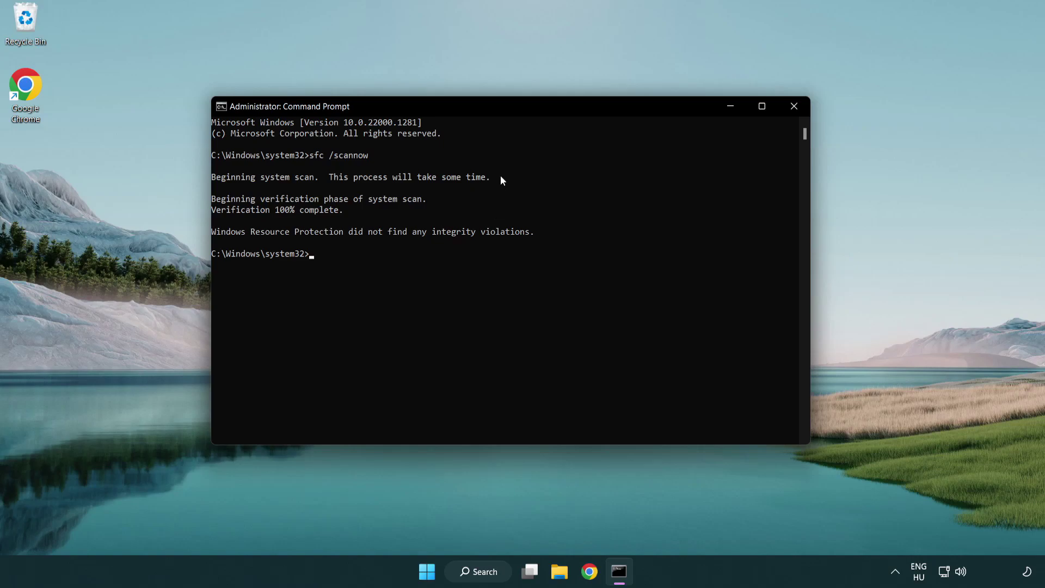
pyautogui.click(797, 109)
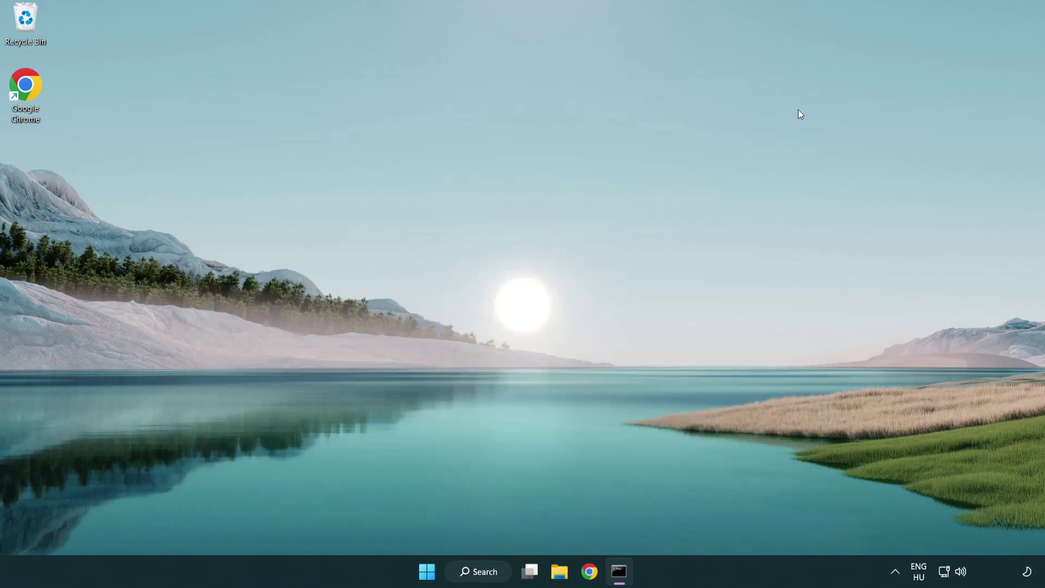
pyautogui.click(441, 571)
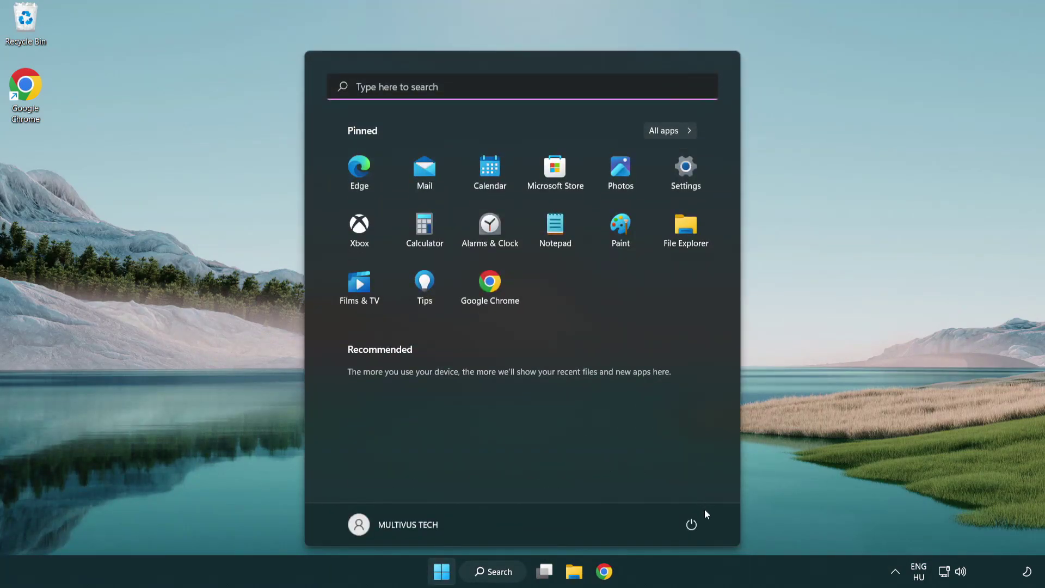
pyautogui.click(691, 524)
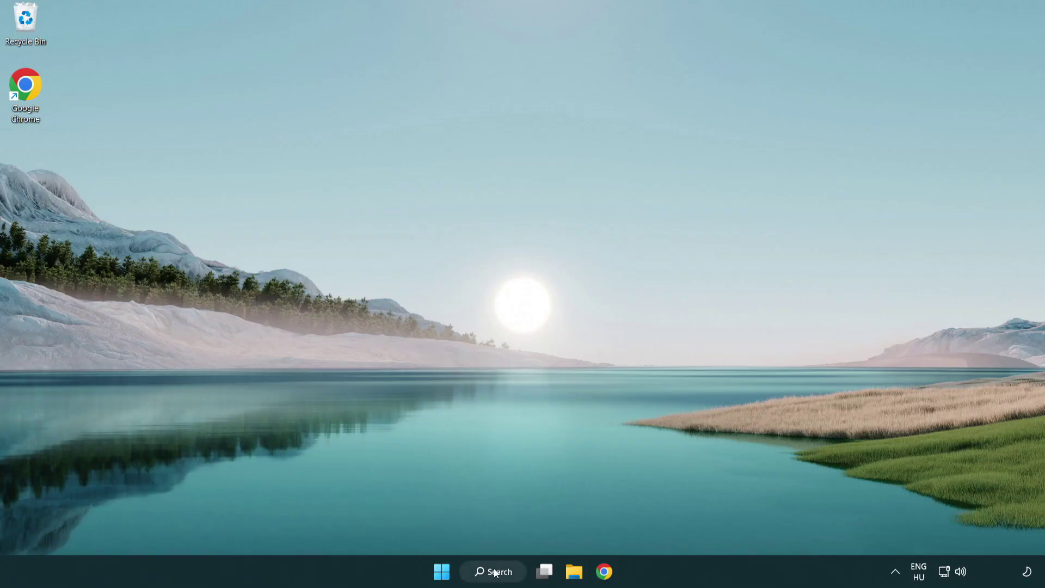
# Search for 'security' and launch the Windows Security app
pyautogui.click(496, 575)
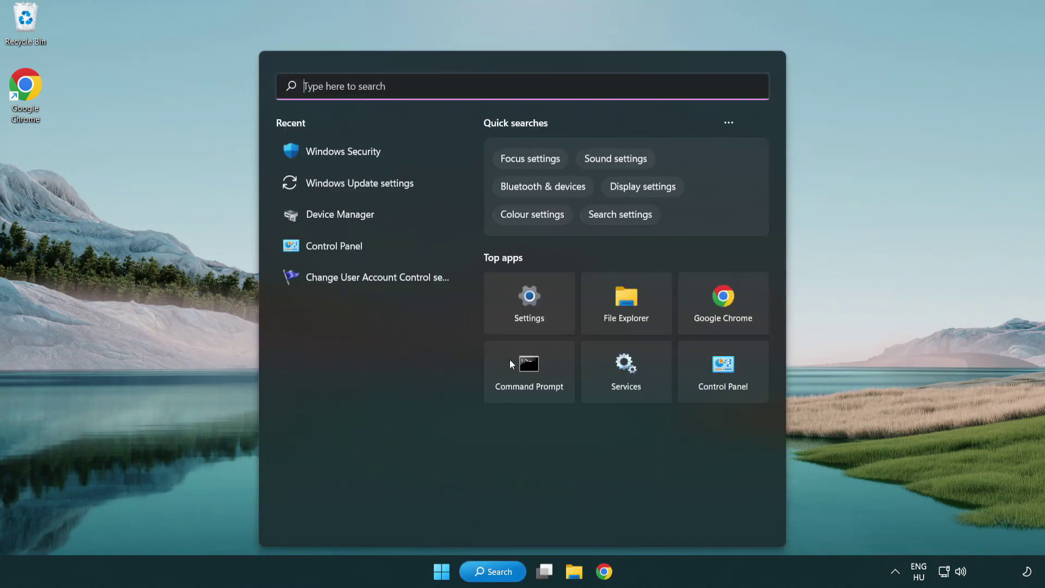
pyautogui.write('se')
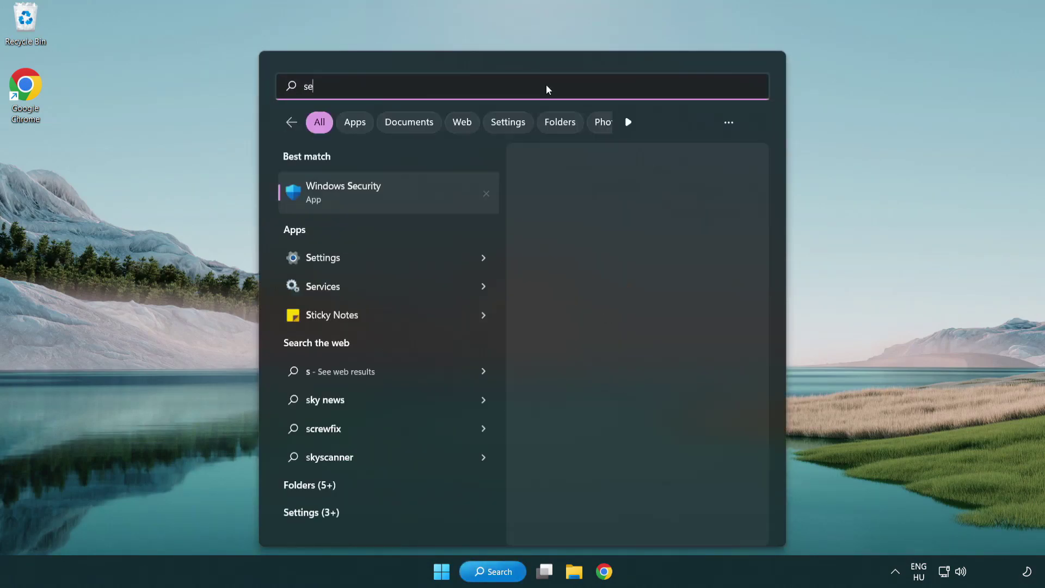
pyautogui.write('curi')
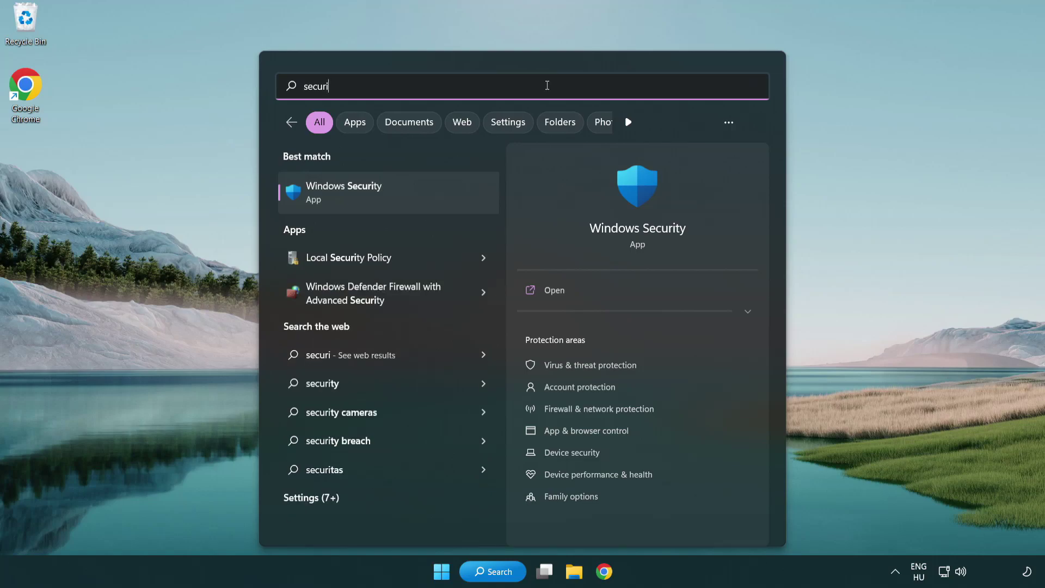
pyautogui.write('ty')
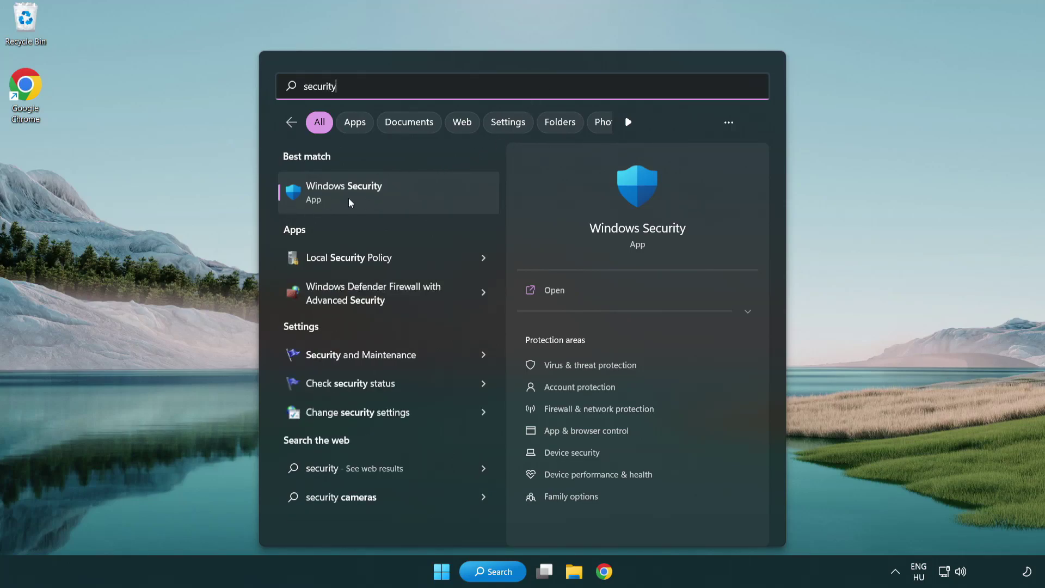
pyautogui.click(428, 198)
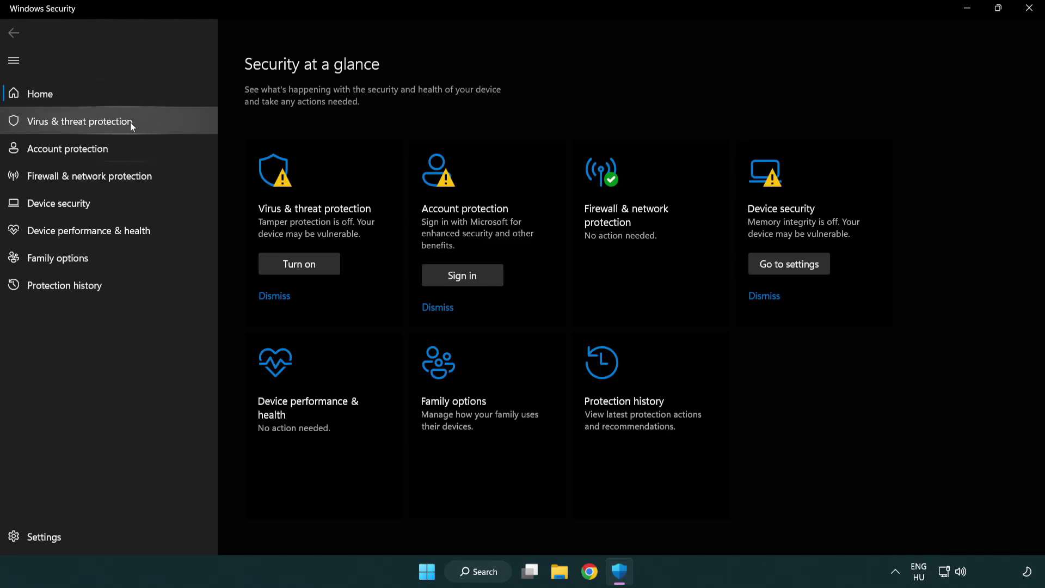
# Go through Virus & threat protection settings to the Add or remove exclusions page
pyautogui.click(158, 120)
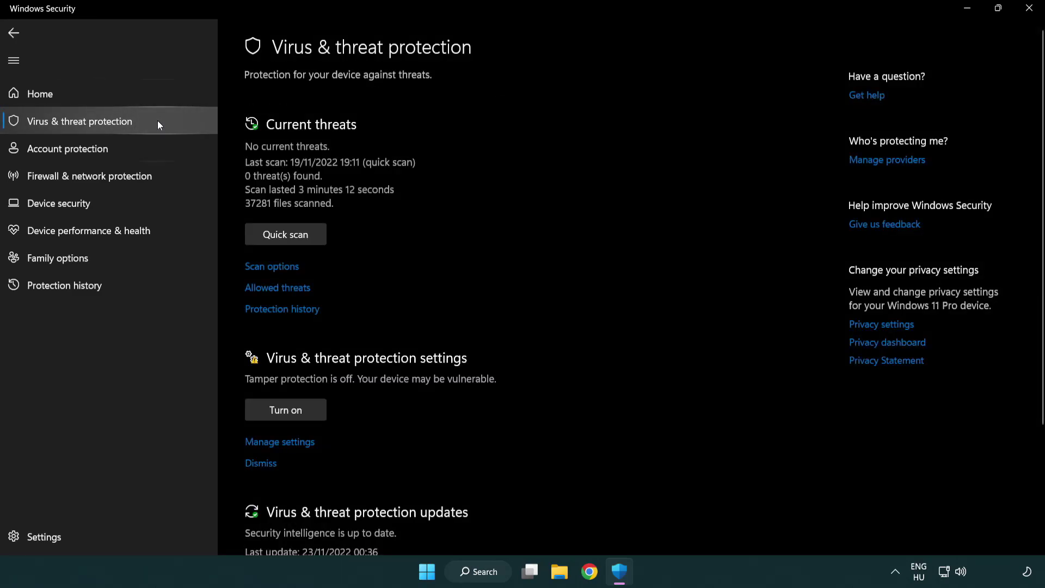
pyautogui.scroll(-2, 307, 235)
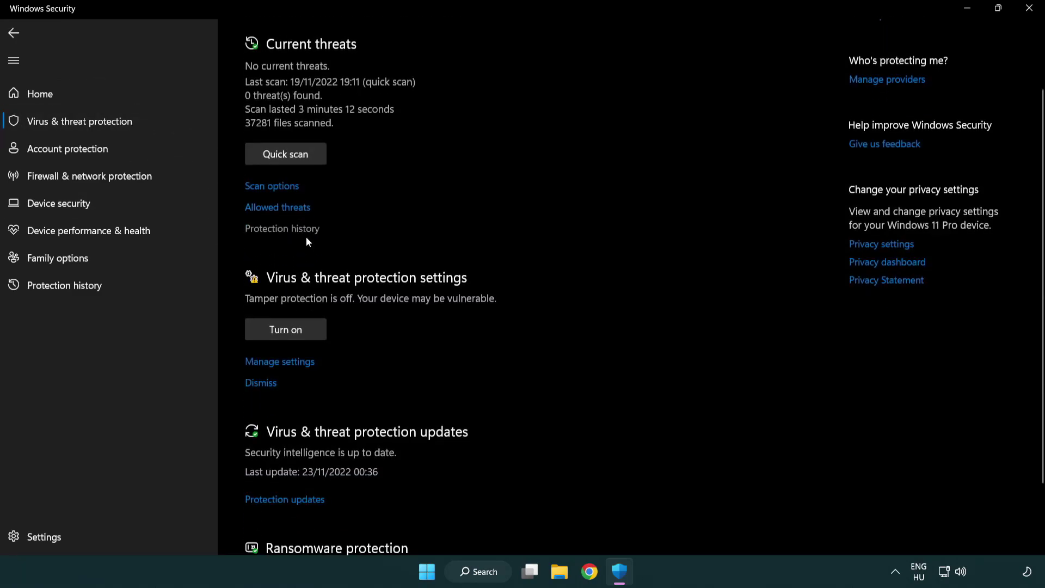
pyautogui.click(277, 363)
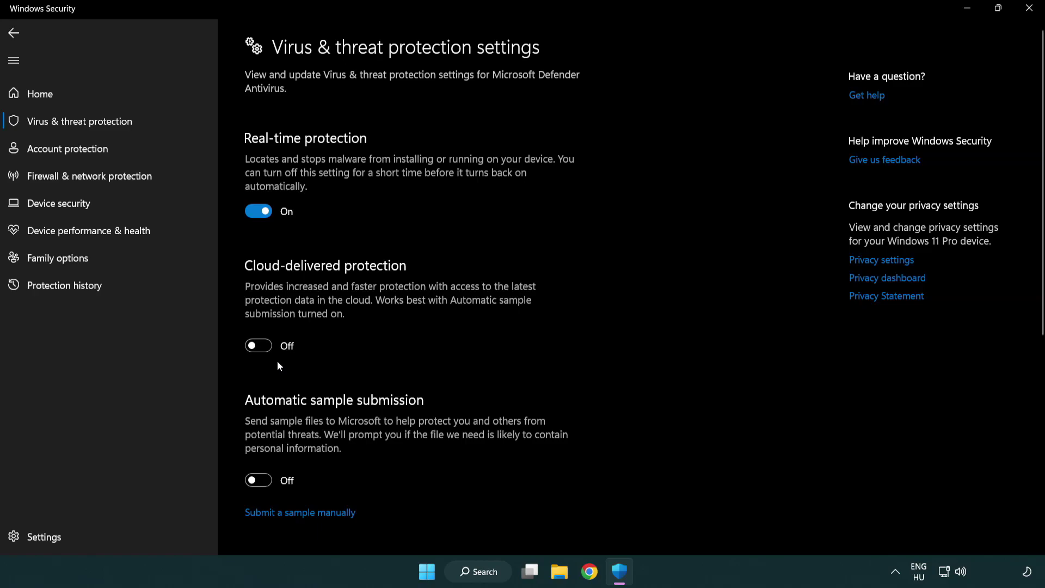
pyautogui.scroll(-1, 278, 362)
pyautogui.scroll(-2, 278, 362)
pyautogui.scroll(-3, 279, 362)
pyautogui.scroll(-4, 278, 362)
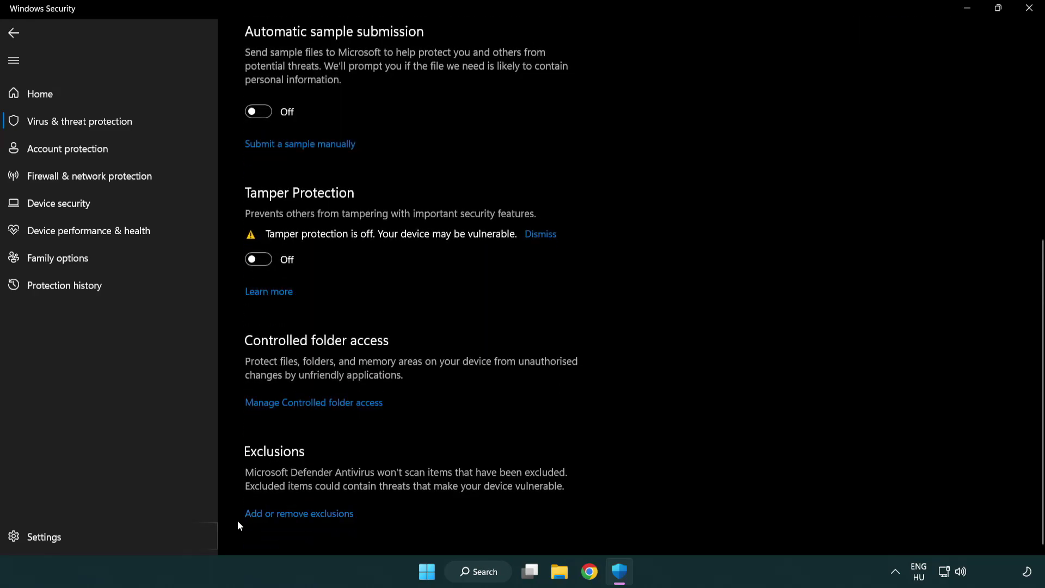
pyautogui.click(330, 516)
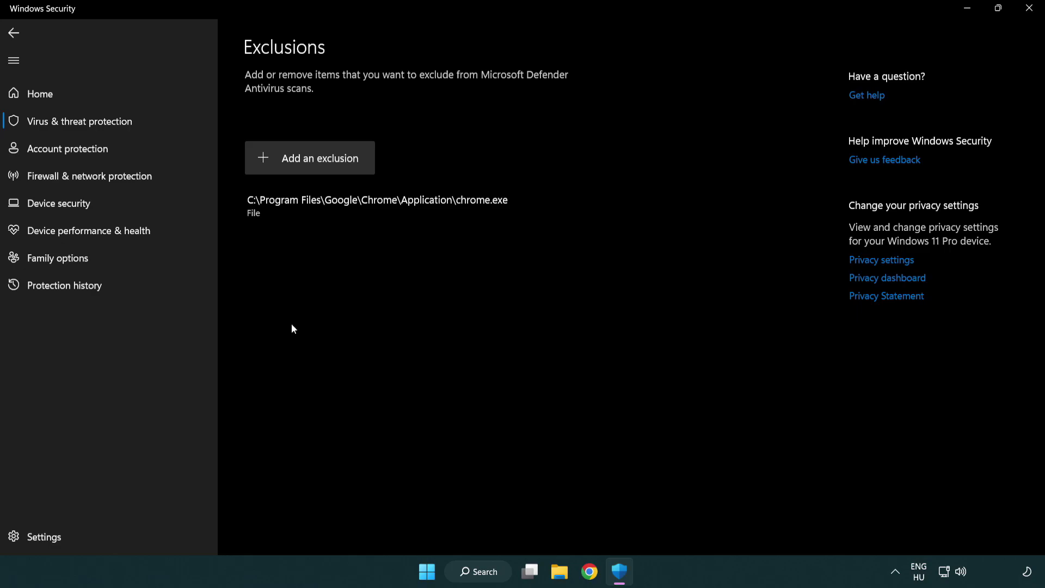
# Add C:\Program Files (x86)\NOT WORKING APP as a folder exclusion
pyautogui.click(313, 160)
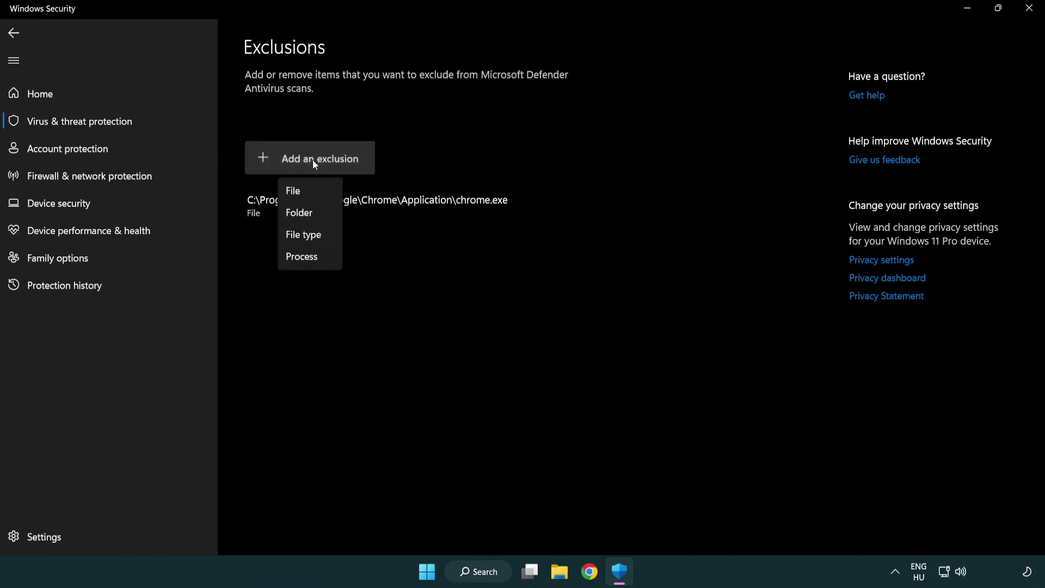
pyautogui.click(315, 195)
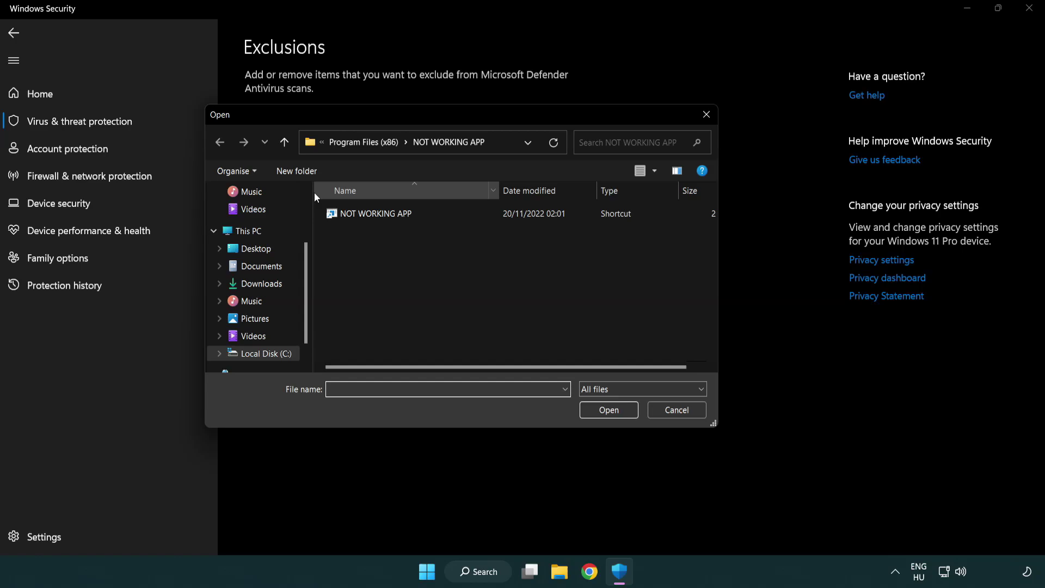
pyautogui.click(354, 143)
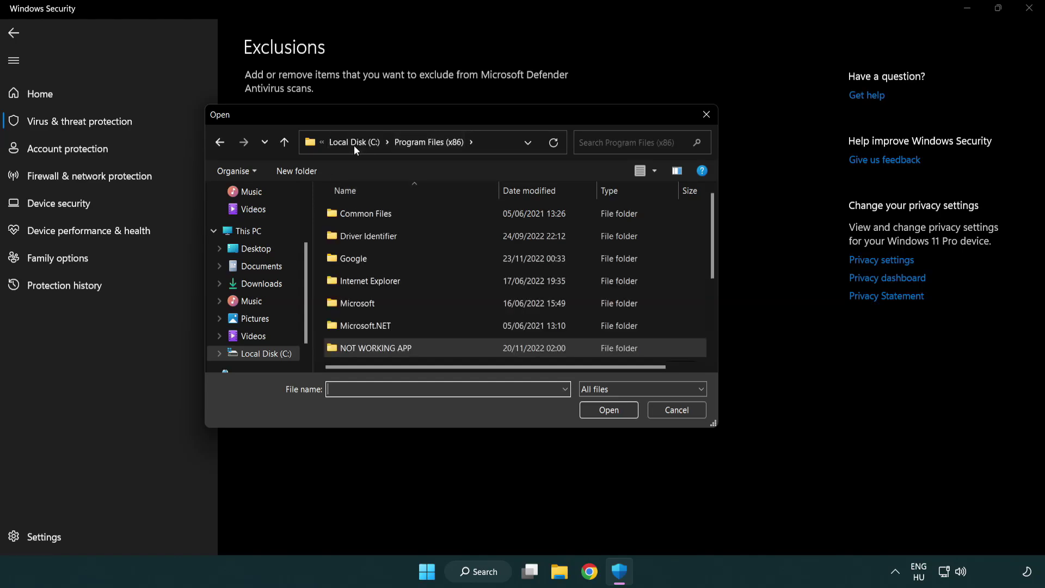
pyautogui.click(357, 143)
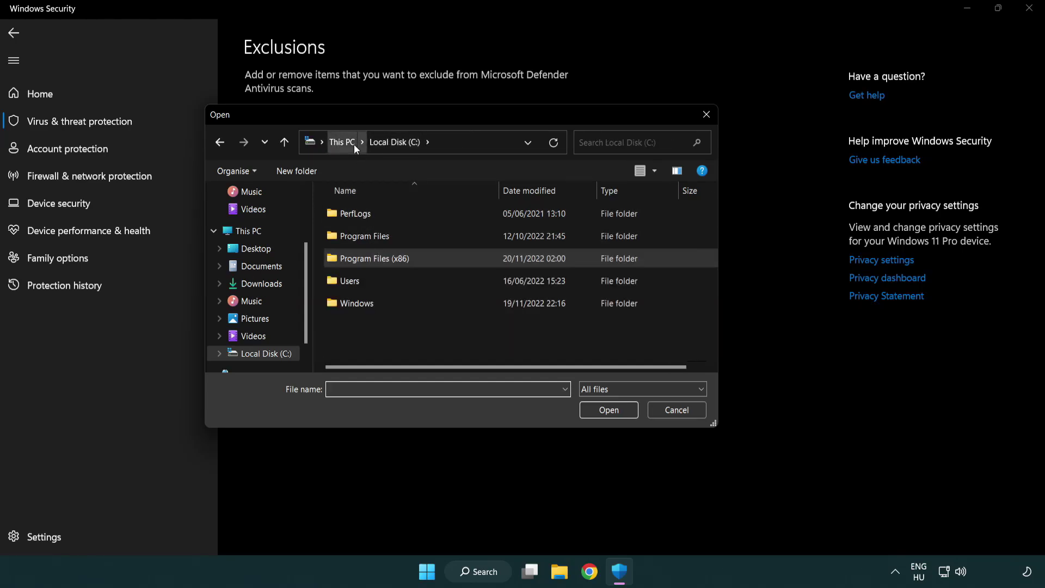
pyautogui.click(354, 145)
pyautogui.doubleClick(382, 360)
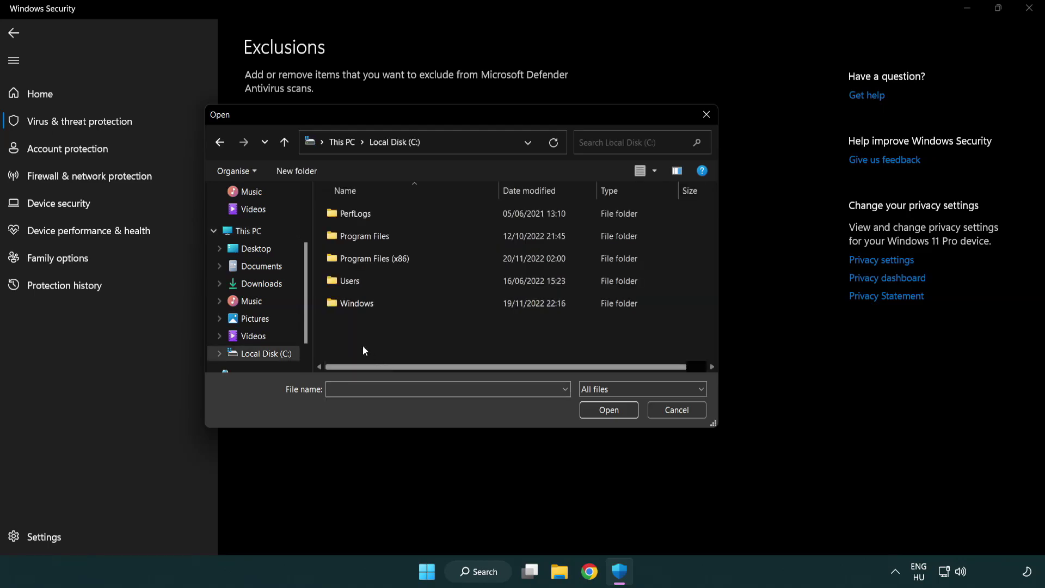
pyautogui.doubleClick(382, 255)
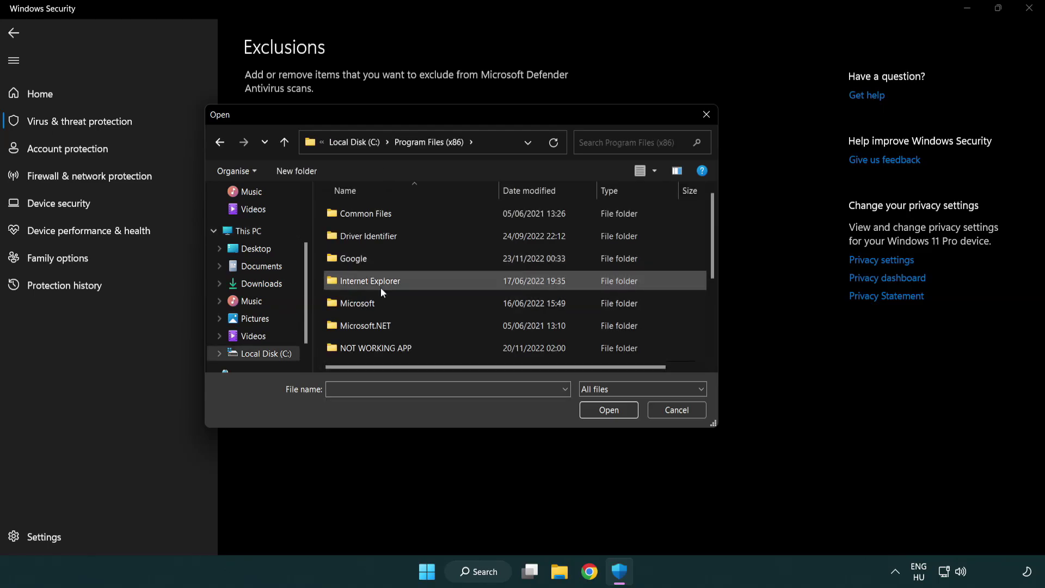
pyautogui.doubleClick(390, 349)
pyautogui.click(368, 213)
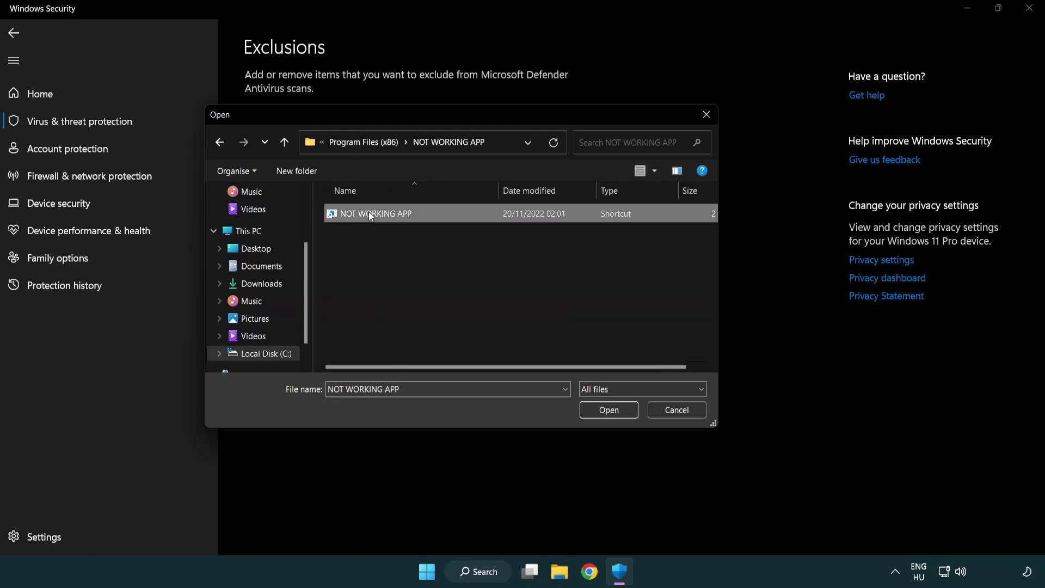
pyautogui.click(606, 413)
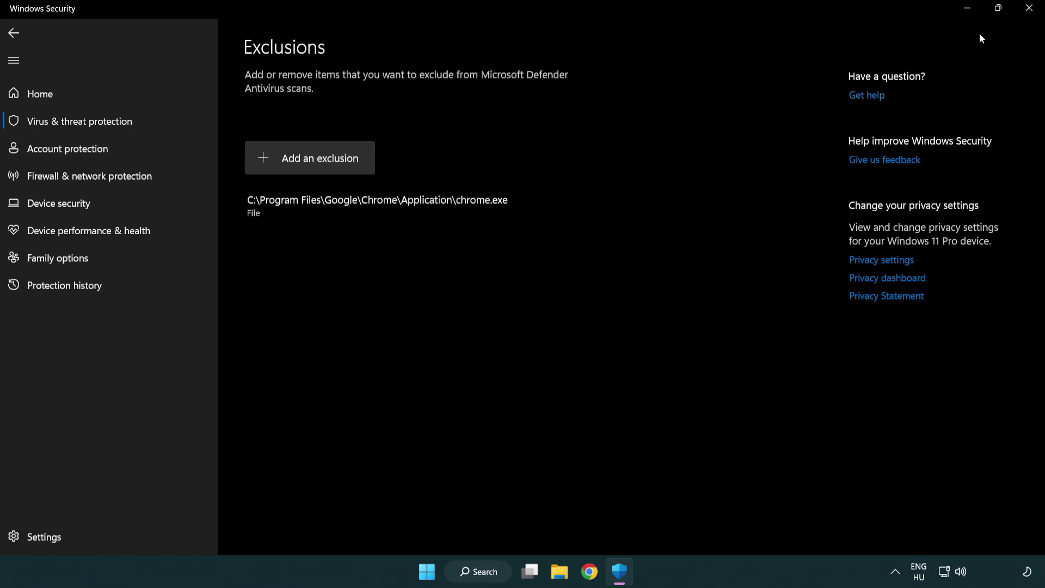
# Close Windows Security and bring up the Start menu power options to restart
pyautogui.click(1031, 17)
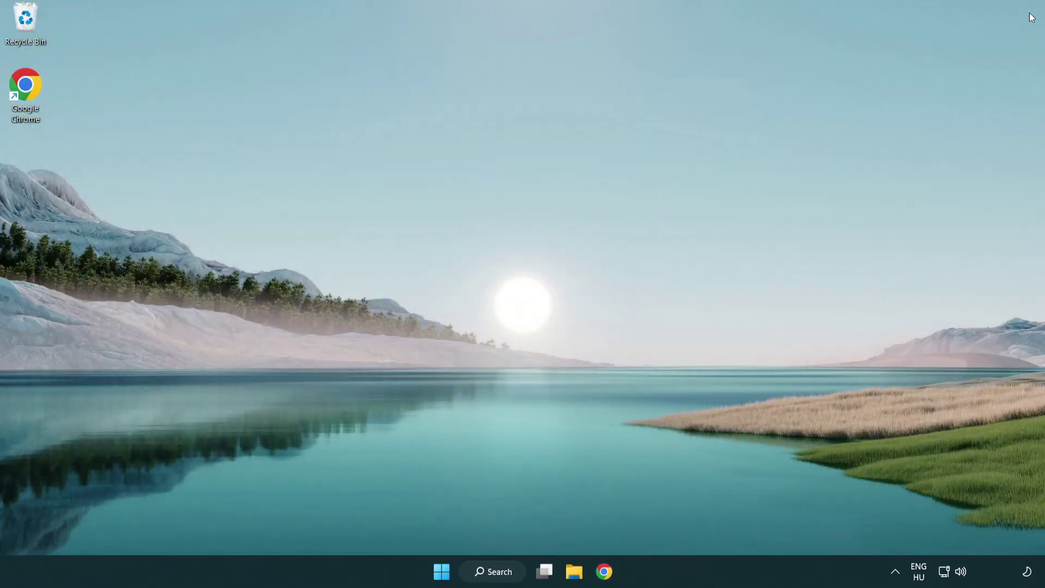
pyautogui.click(439, 571)
pyautogui.click(694, 524)
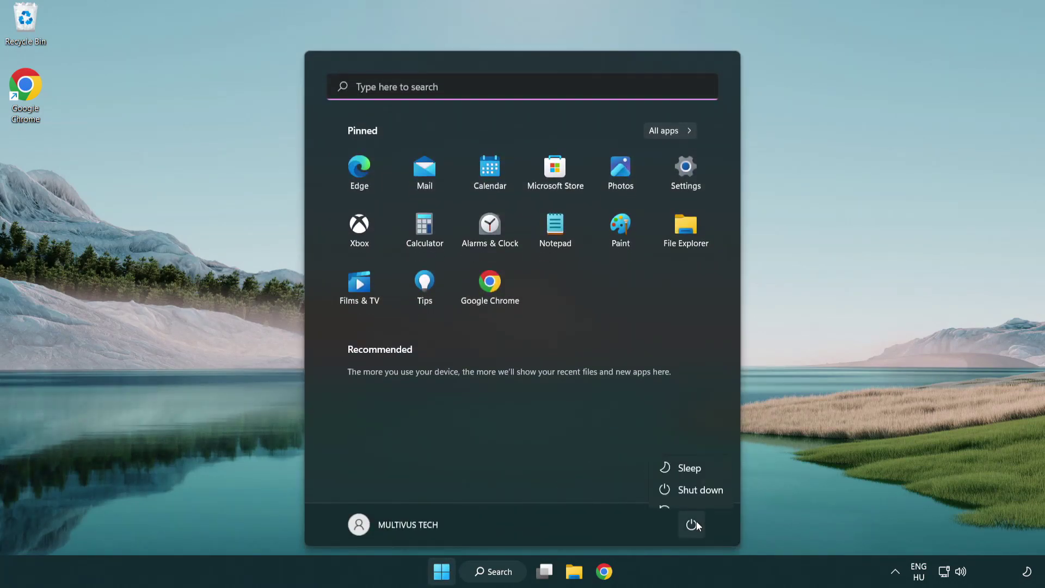